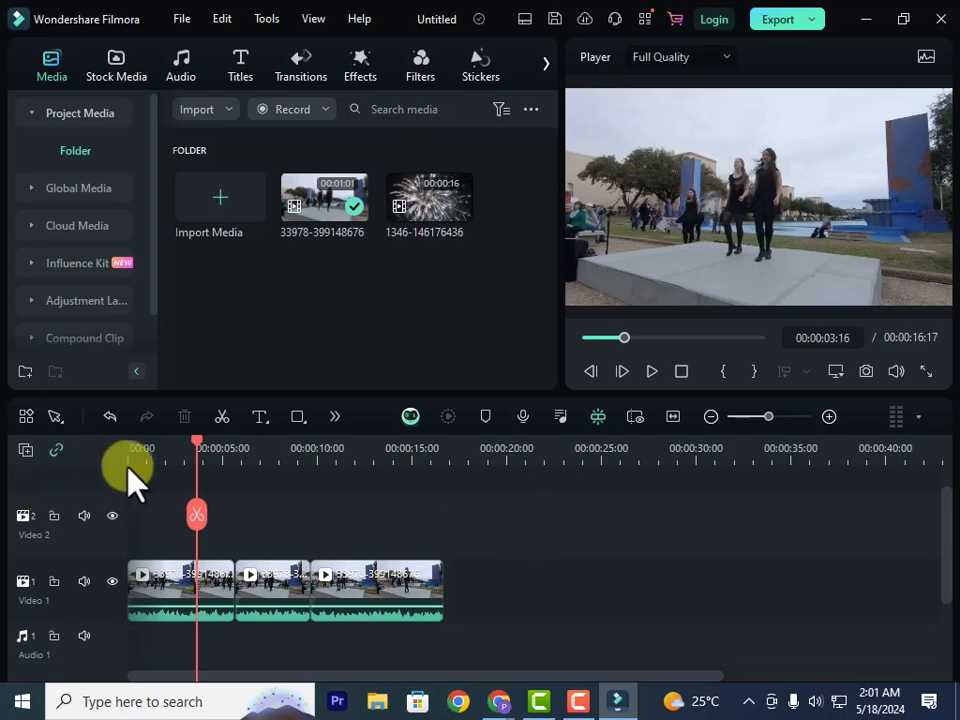
Delete the middle clip from the Video 1 track.
mouse_move(197, 447)
left_mouse_down()
mouse_move(163, 455)
mouse_move(446, 476)
mouse_move(180, 521)
left_mouse_up()
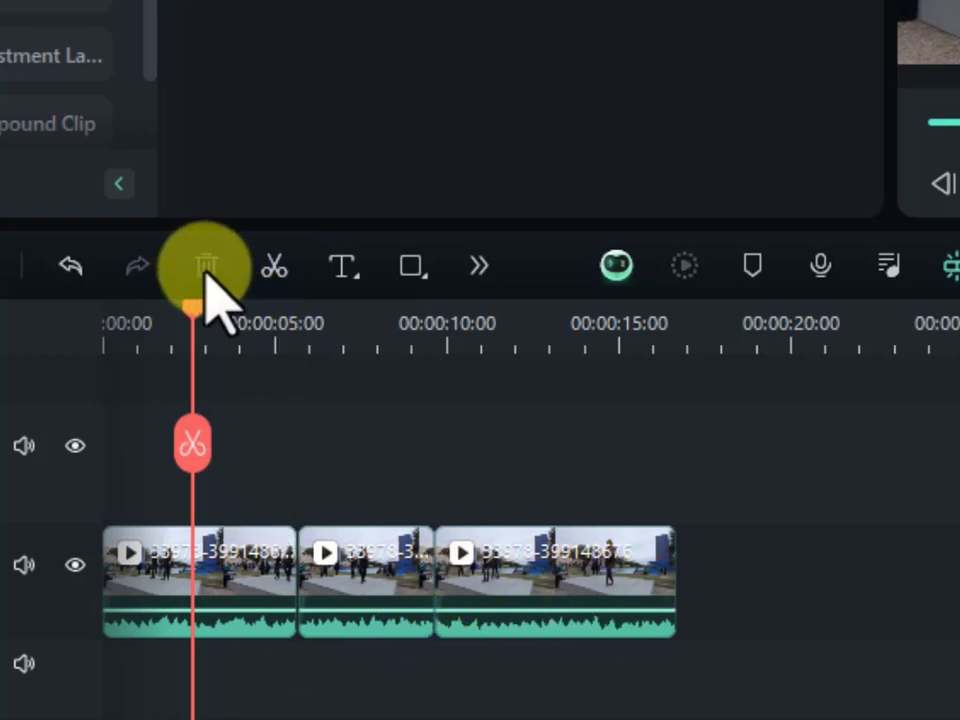
left_click(352, 600)
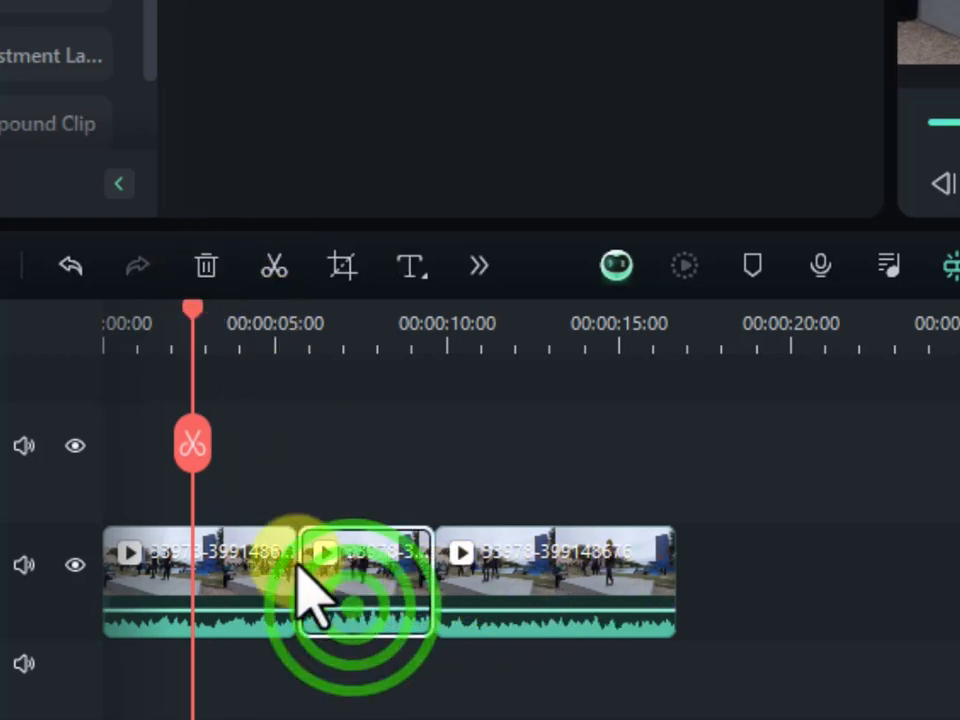
left_click(212, 270)
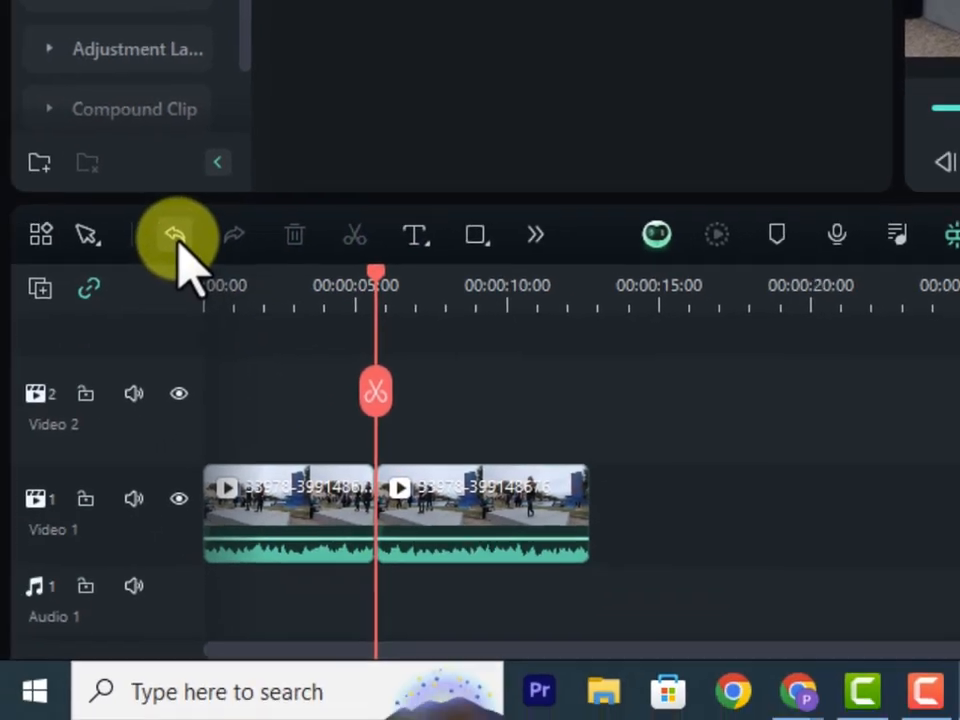
Undo the clip deletion, redo it, and restore the middle clip once more.
left_click(181, 243)
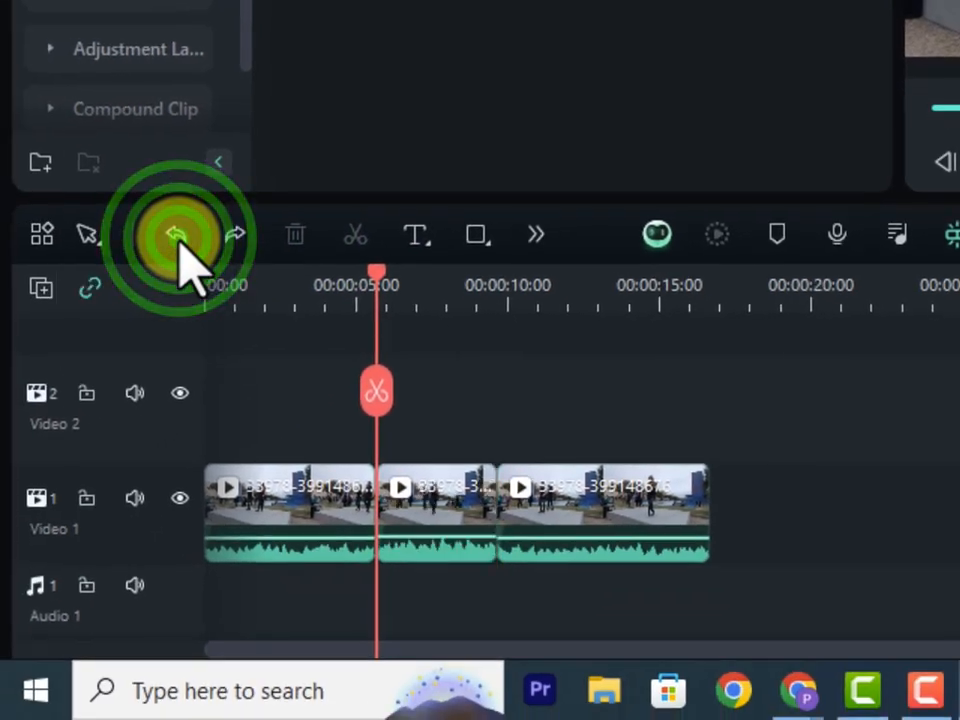
left_click(236, 232)
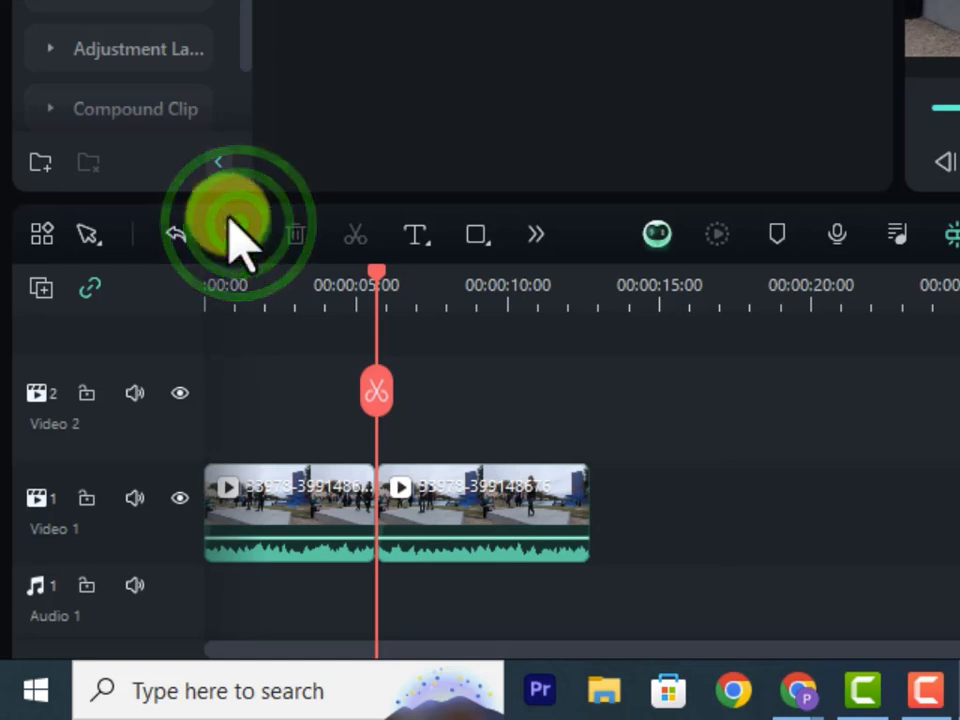
left_click(180, 234)
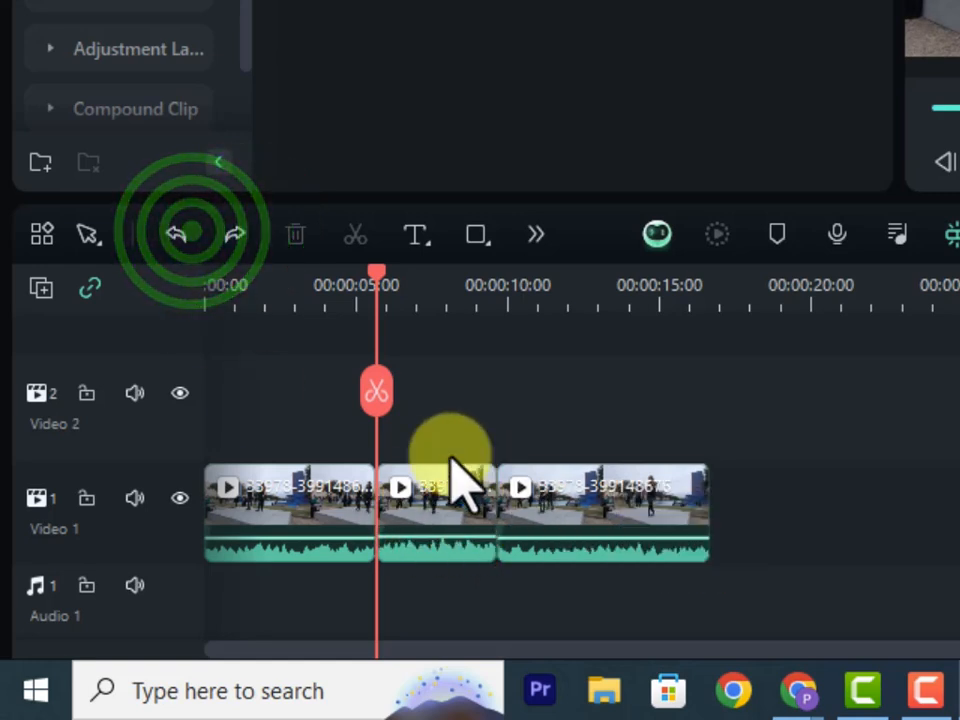
Add a Quick Text title on the Video 2 track and move it to the start of the timeline.
left_click_drag(383, 296, 345, 283)
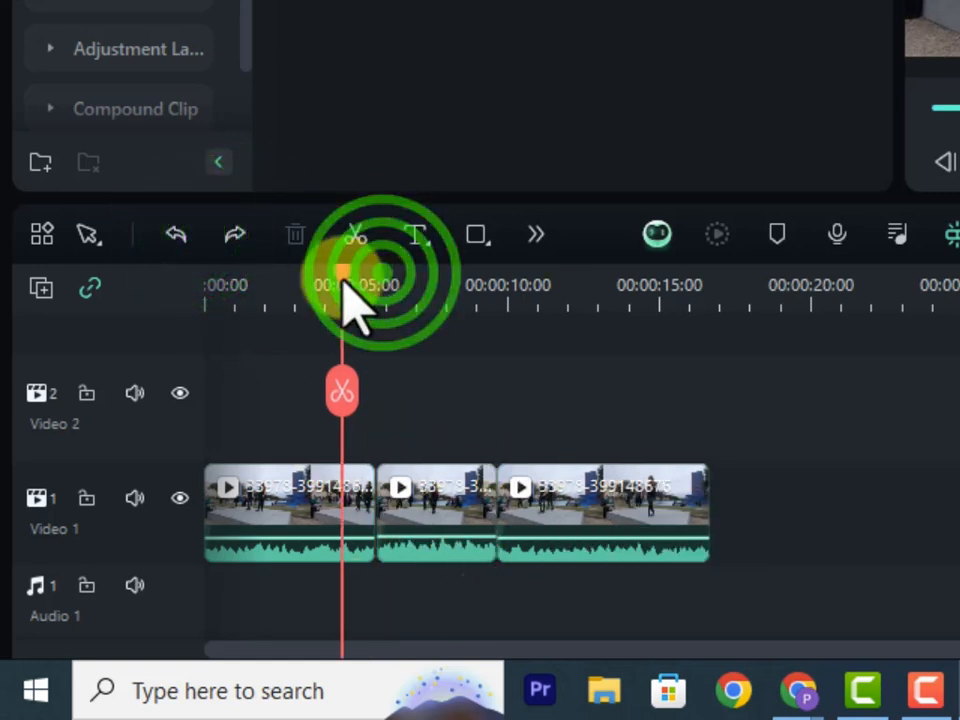
left_click(413, 237)
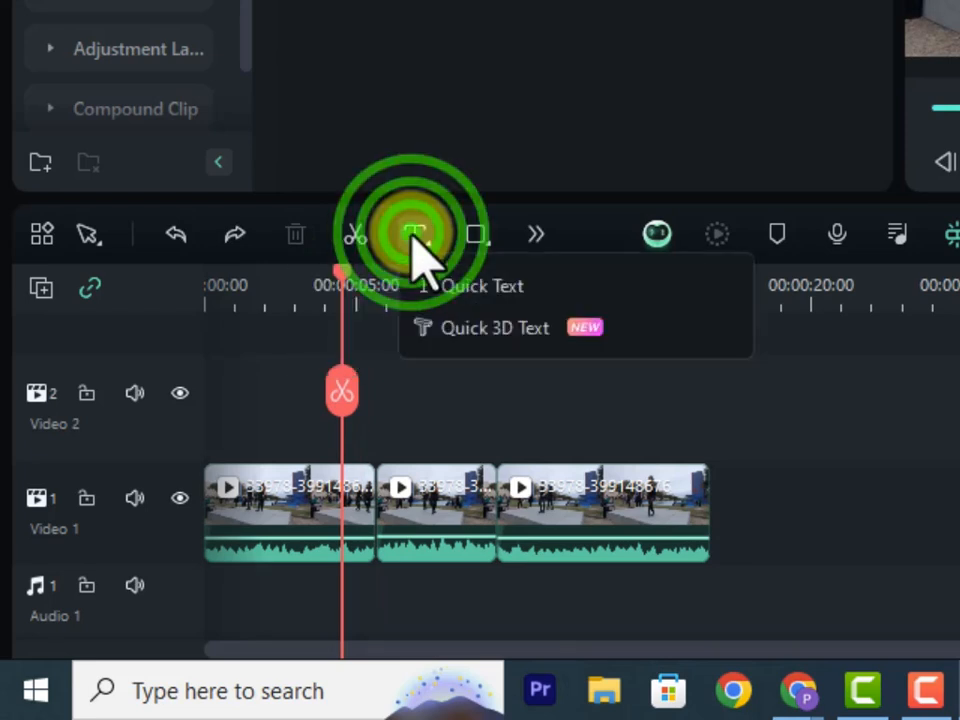
left_click(472, 284)
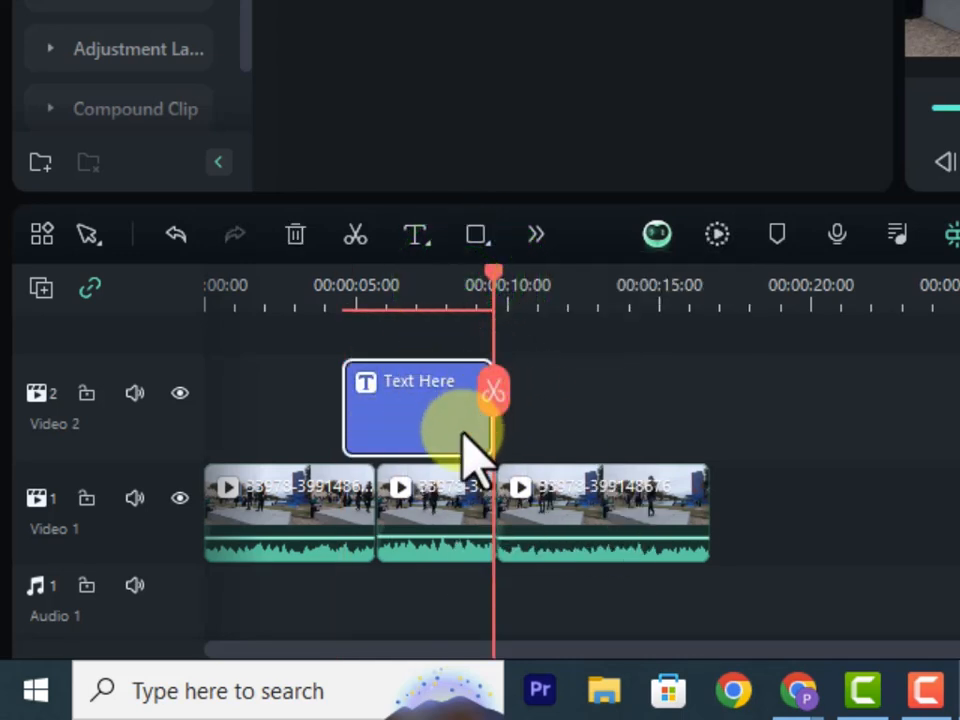
left_click(390, 412)
left_click_drag(388, 418, 276, 418)
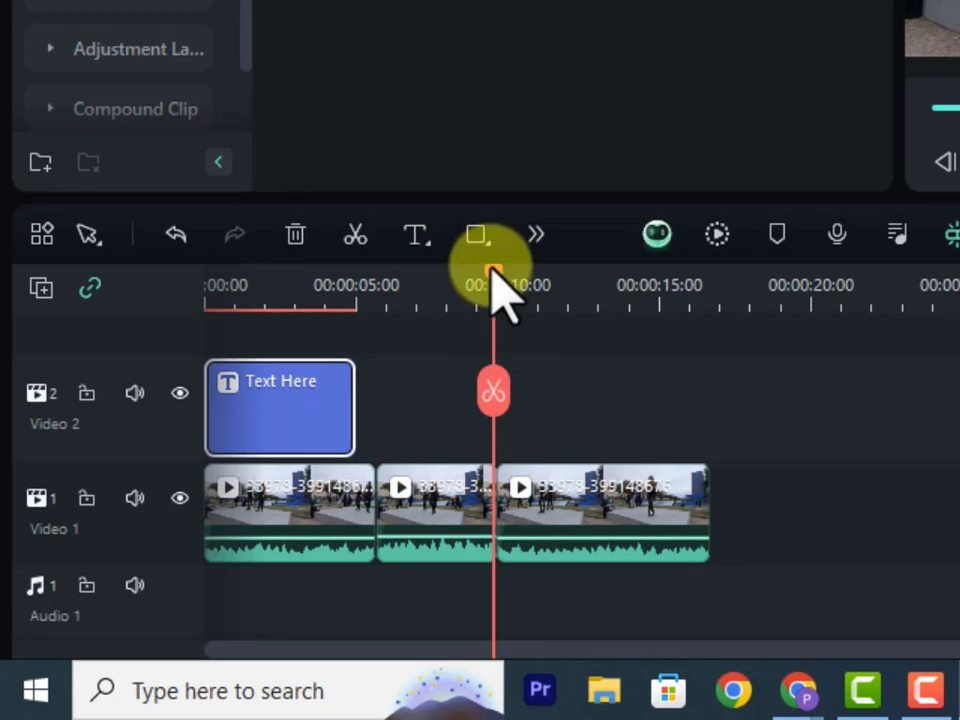
Place the playhead at 00:00:01:18 within the title and replace the placeholder text with "Tap Dancing".
left_click_drag(493, 272, 268, 306)
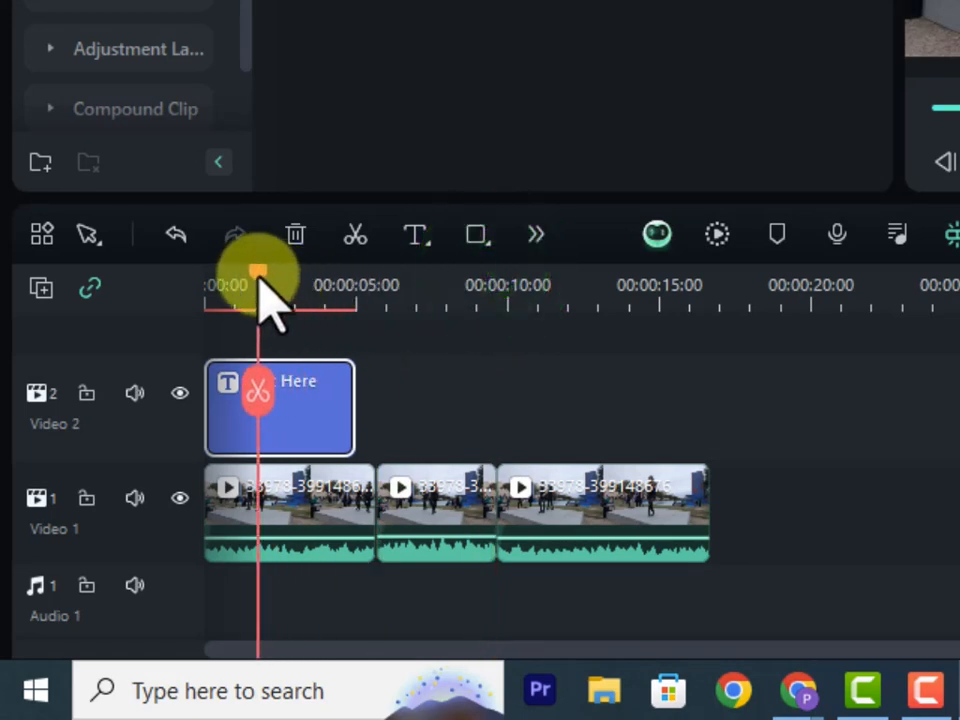
left_click(302, 410)
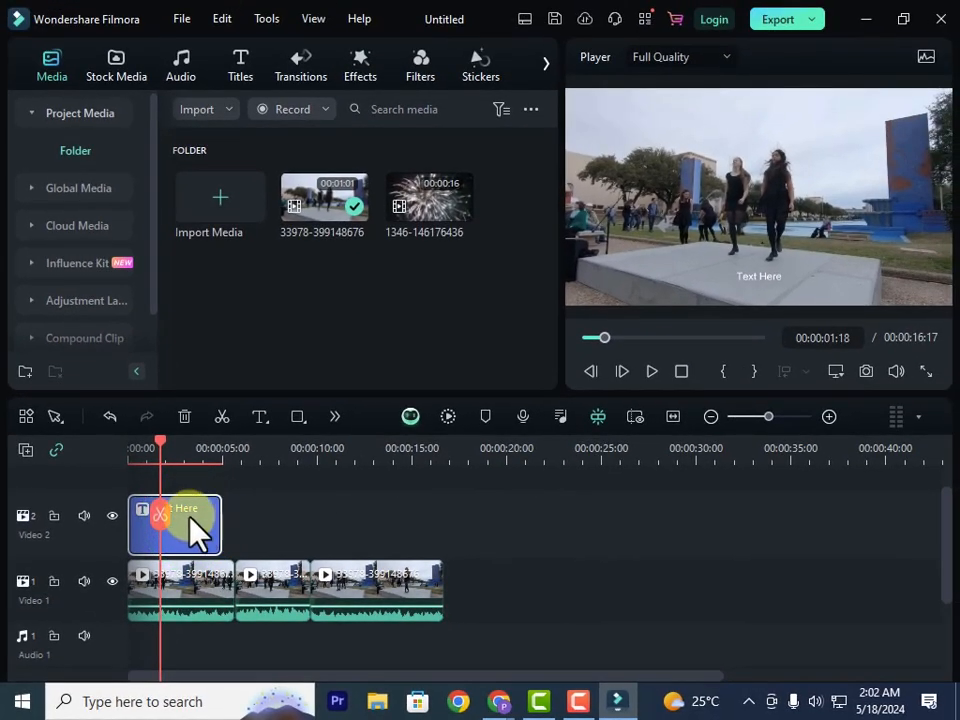
double_click(190, 532)
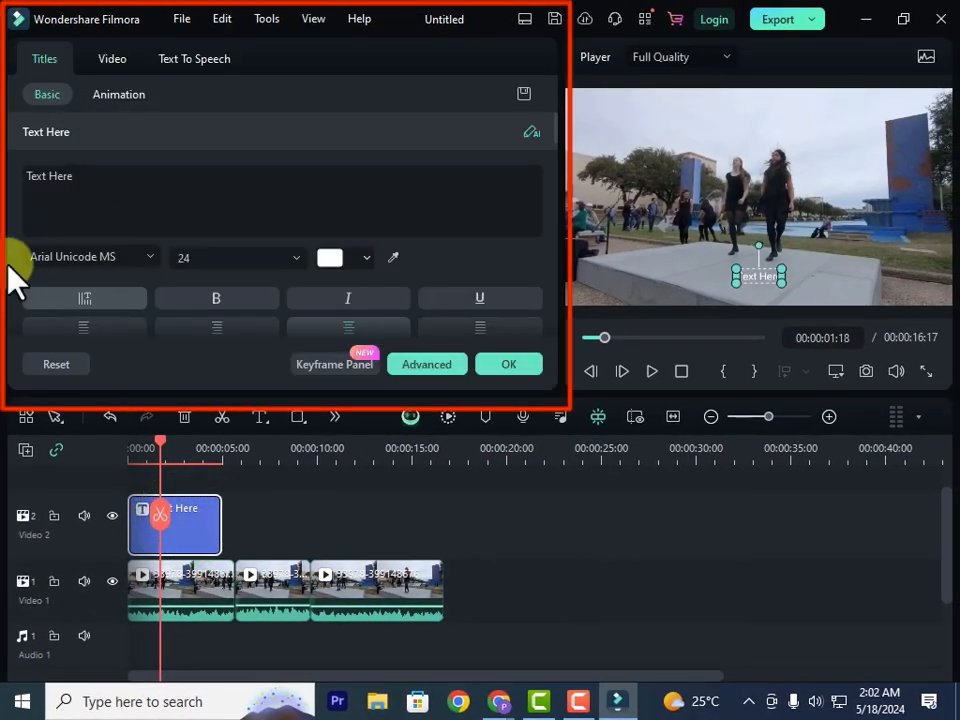
left_click(89, 177)
left_click_drag(89, 177, 28, 176)
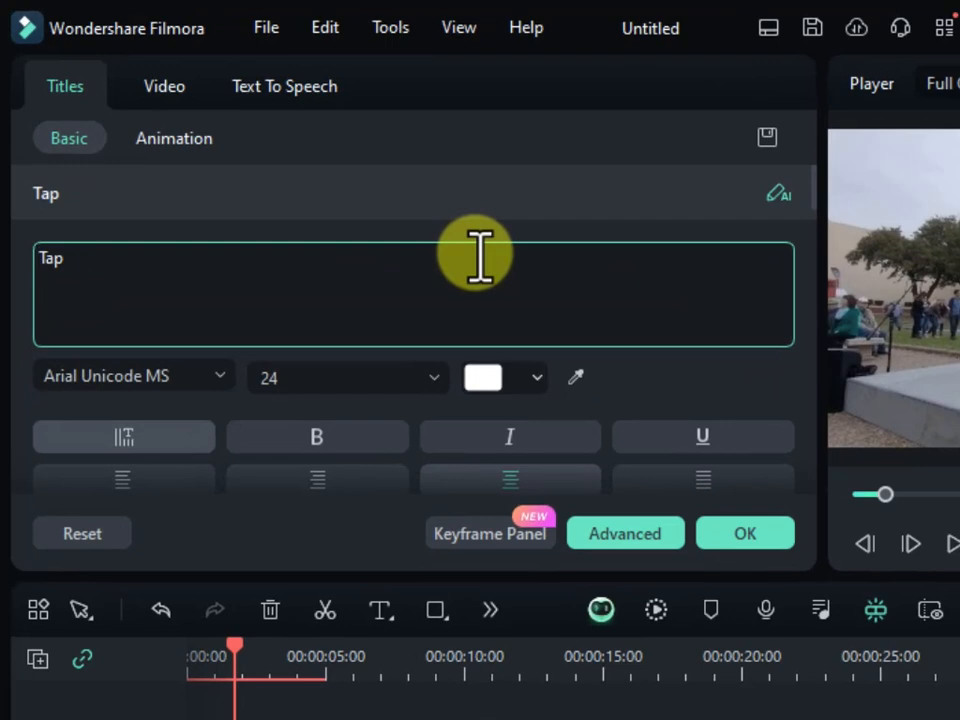
type("Tap Dancin")
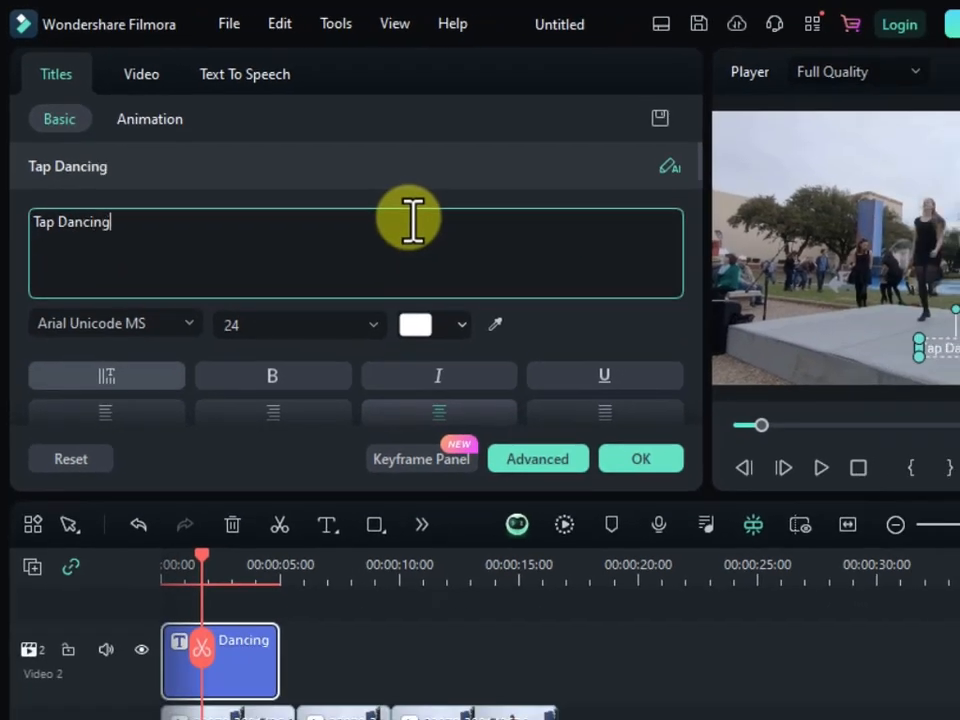
type("g")
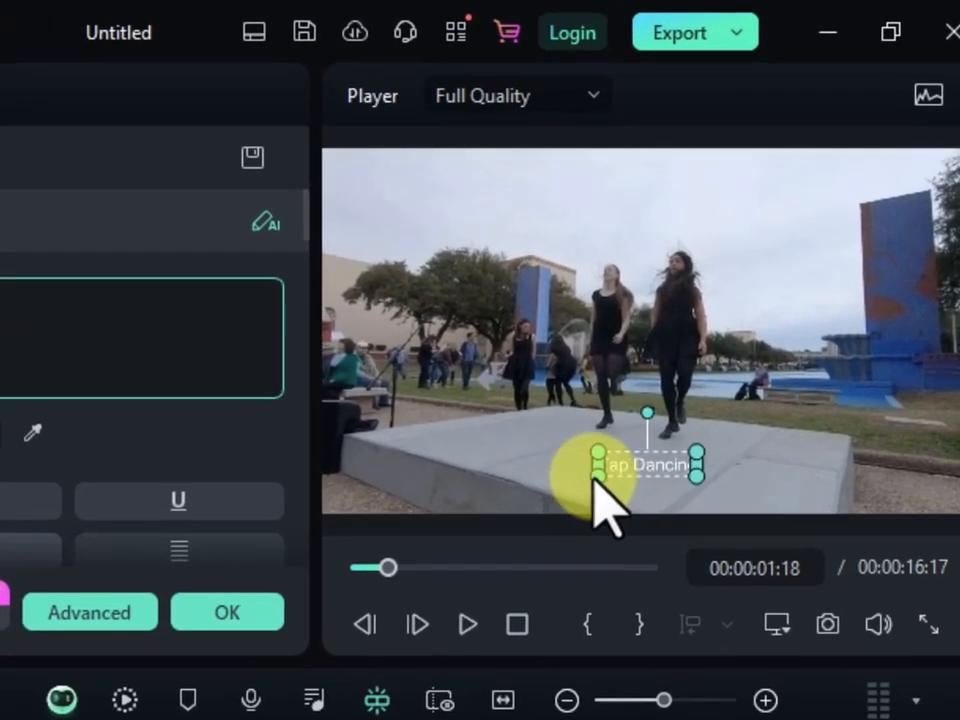
Enlarge the "Tap Dancing" title directly in the preview to a font size of about 45.
left_click(657, 386)
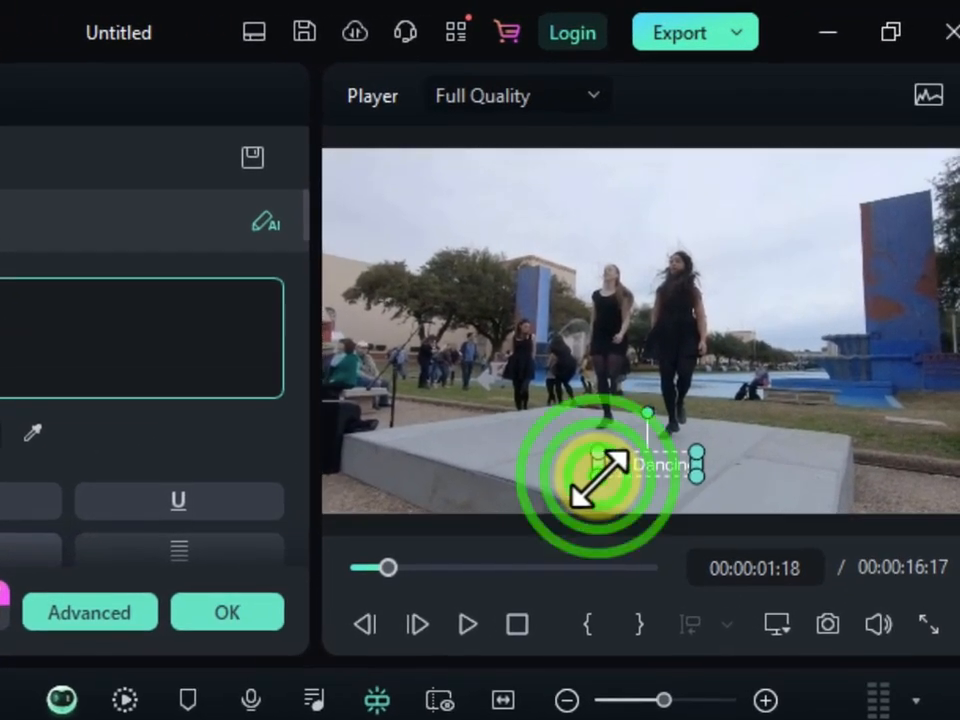
left_click_drag(598, 480, 544, 499)
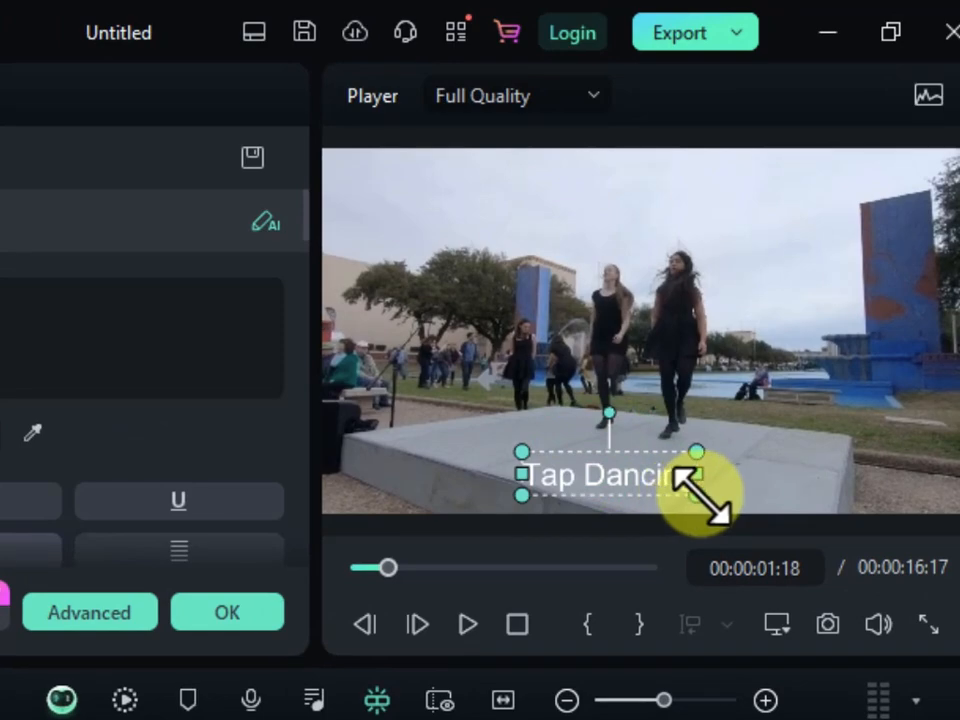
left_click_drag(700, 493, 708, 498)
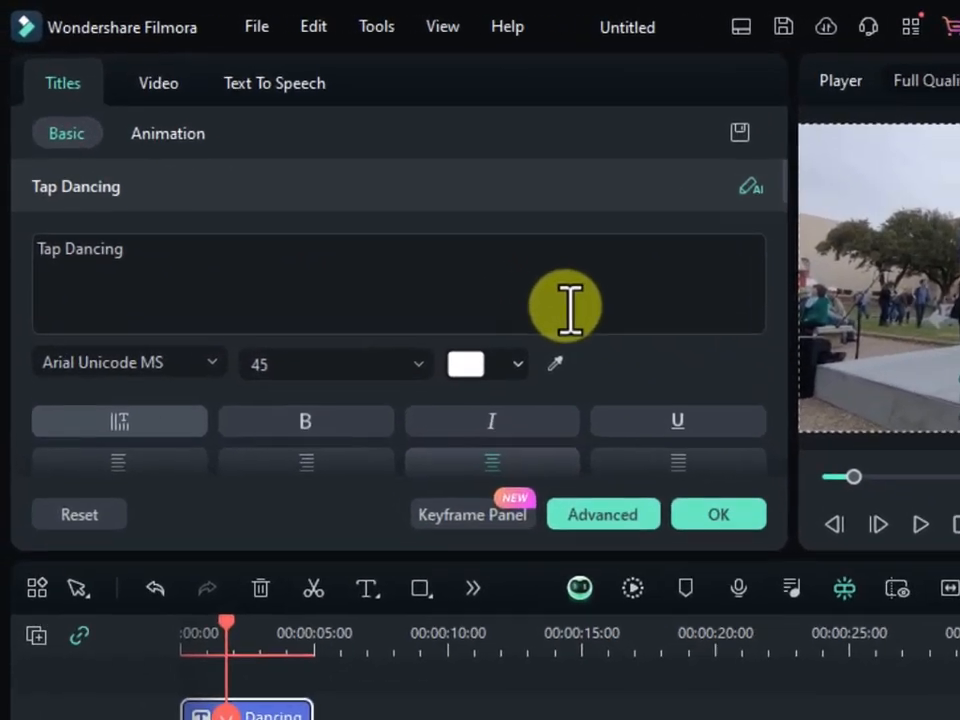
Set the title's font to Montserrat SemiBold and preview larger font sizes.
scroll(43, 240, "down", 2)
left_click(225, 300)
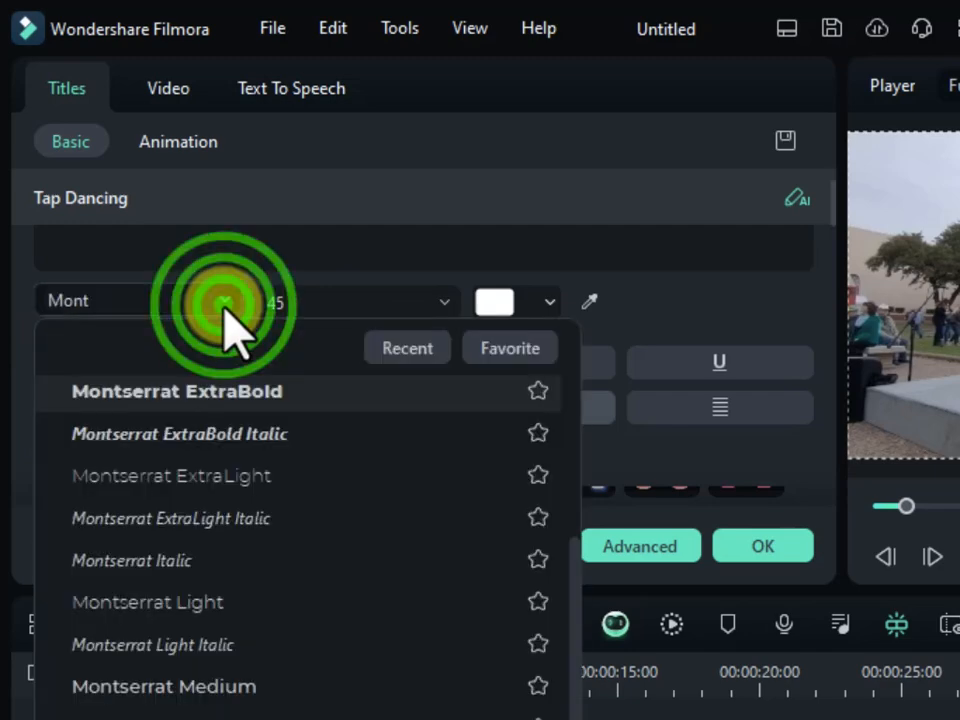
scroll(213, 478, "up", 15)
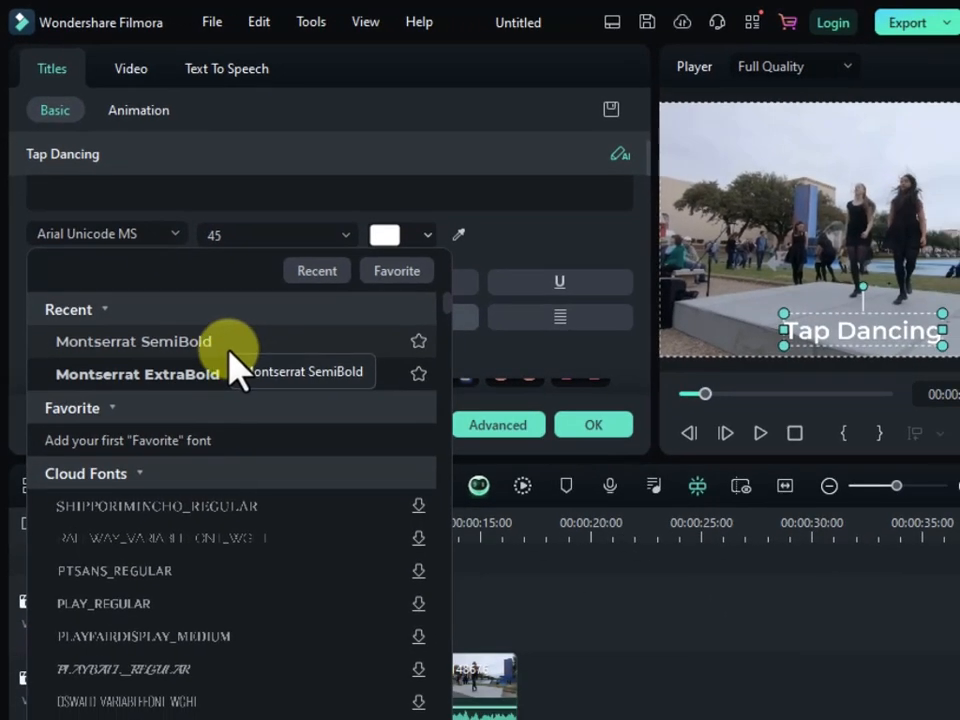
left_click(280, 424)
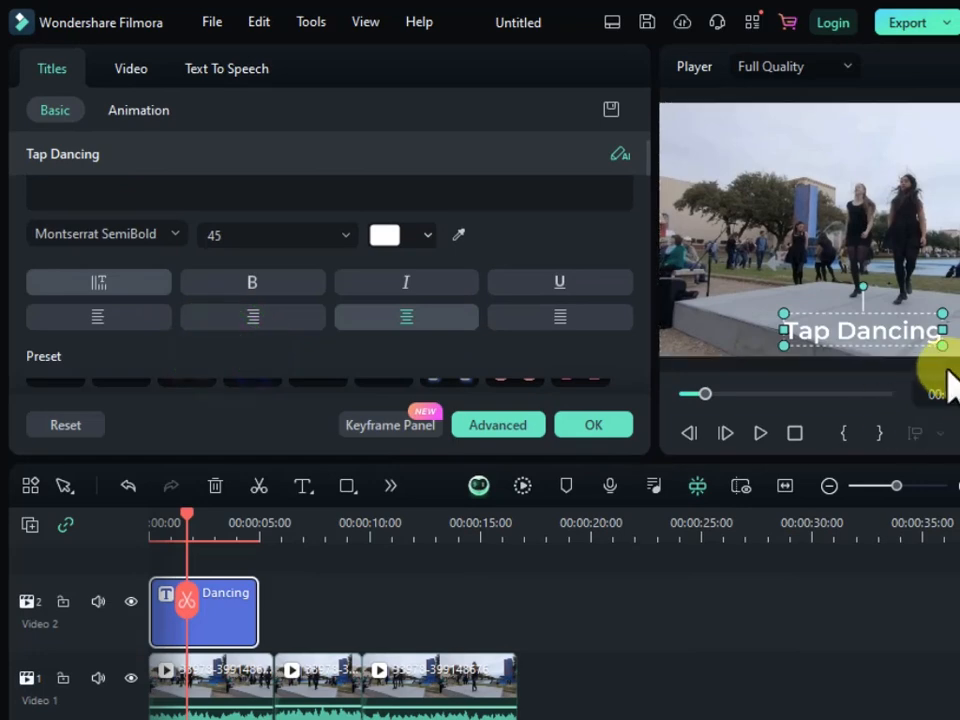
left_click(349, 236)
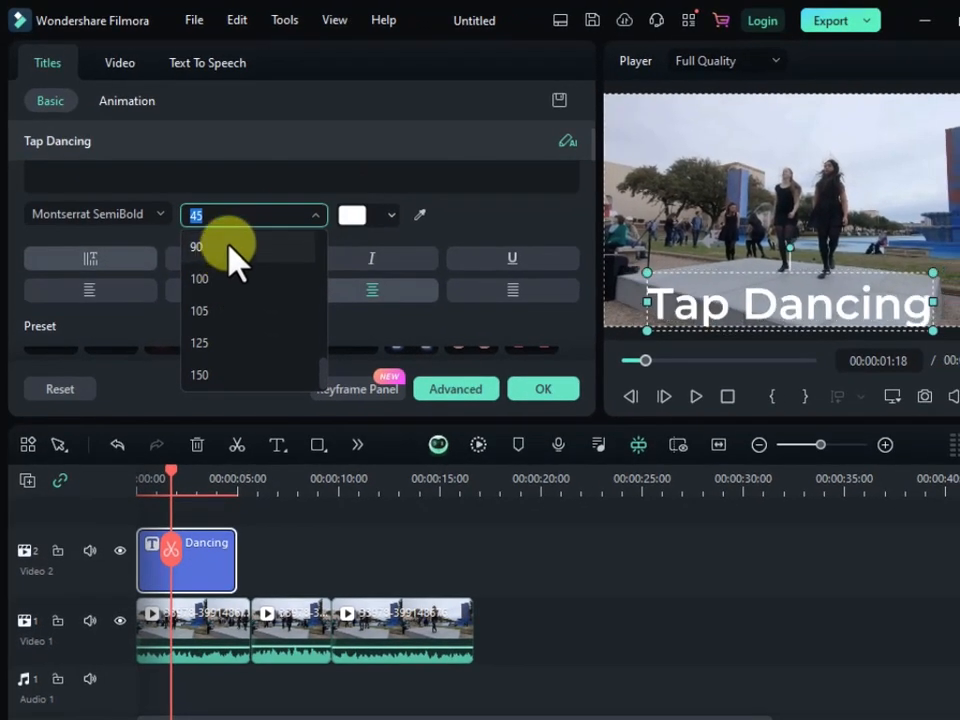
left_click(320, 213)
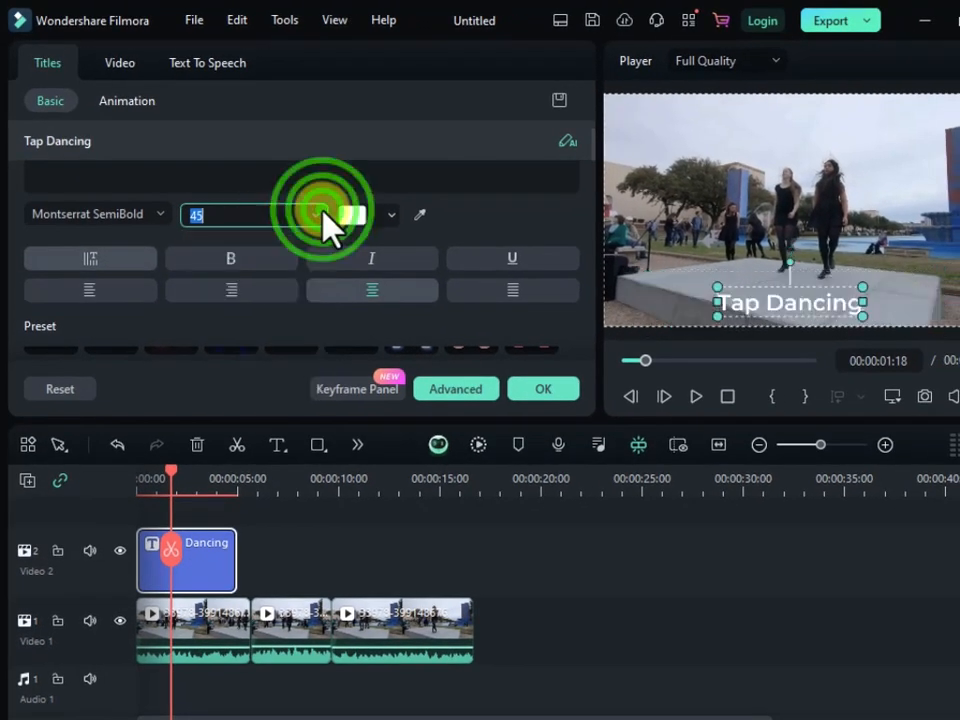
Try a light purple text colour on the title and change it to dark purple.
left_click(390, 215)
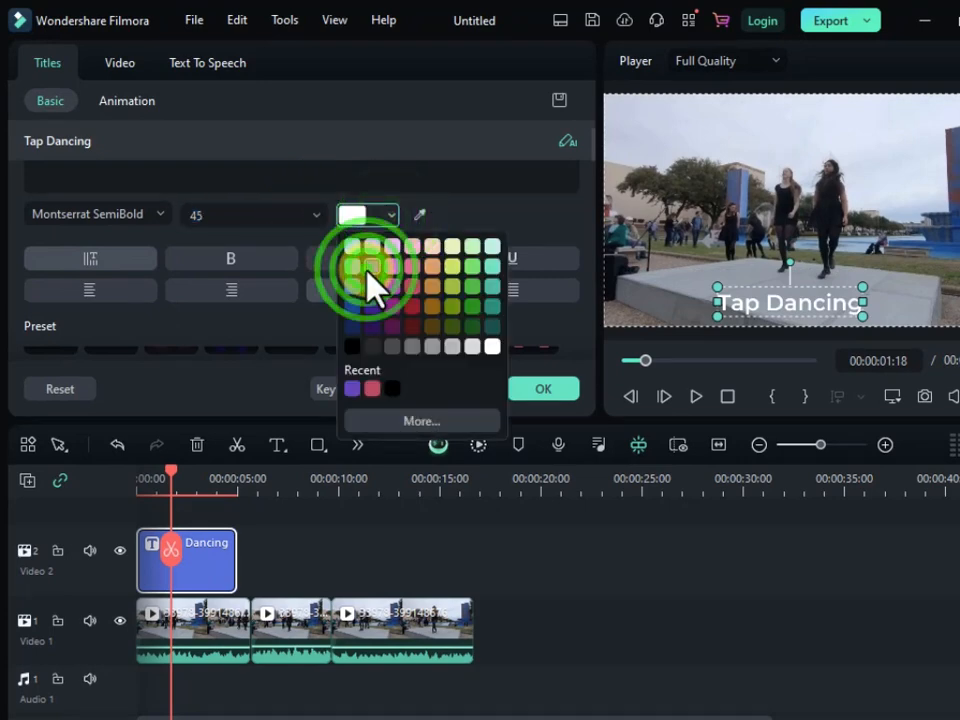
left_click(368, 272)
left_click(393, 215)
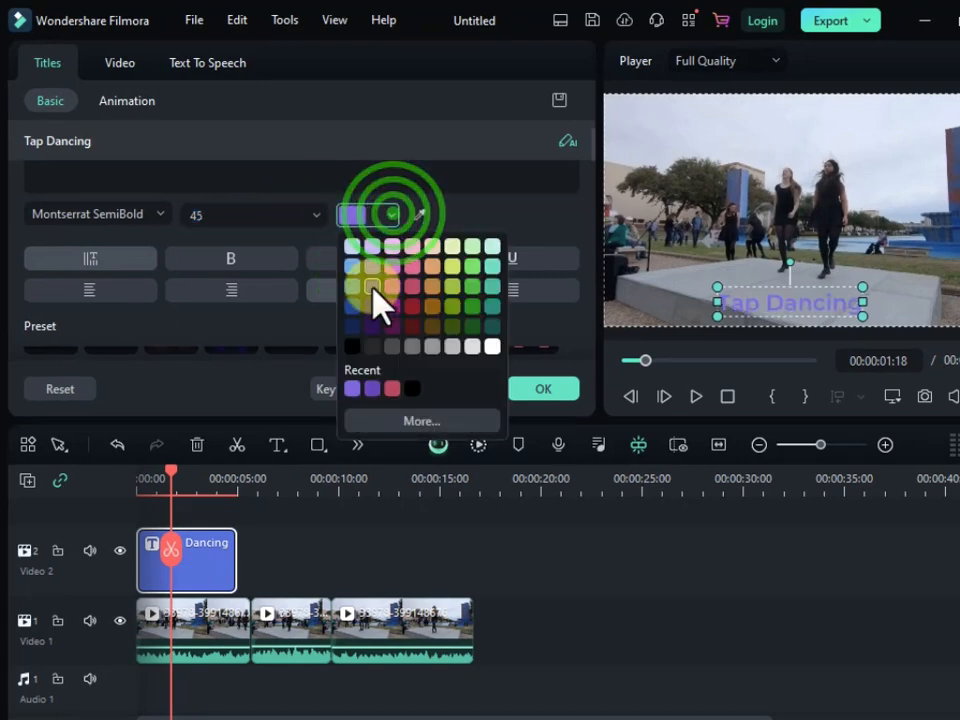
left_click(371, 322)
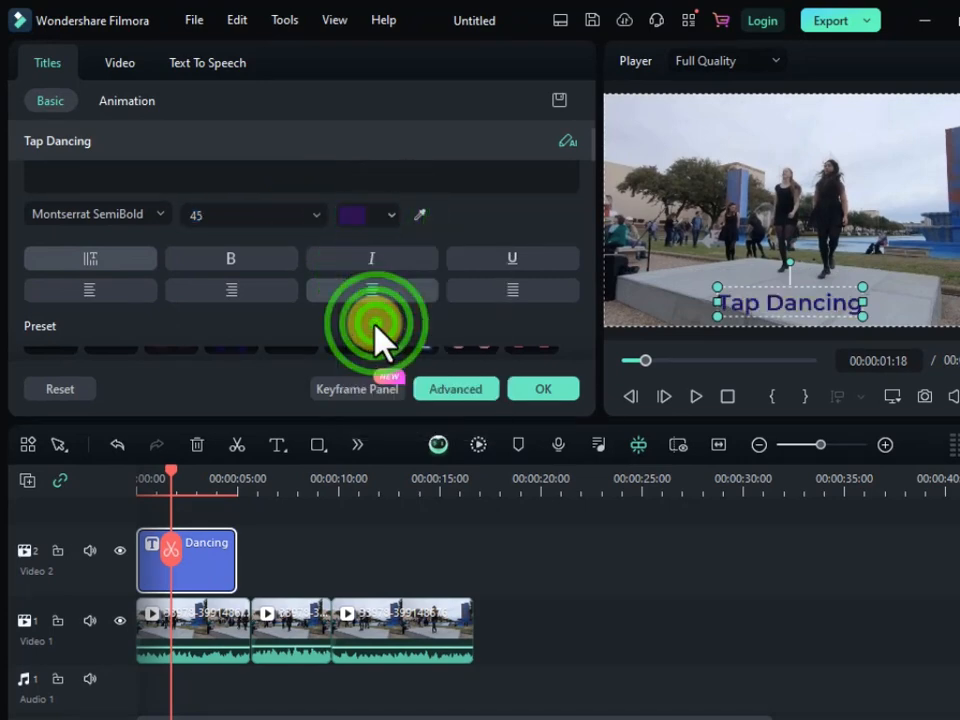
Recolour the title text with the dark blue sampled from the background structure in the video preview.
left_click(419, 216)
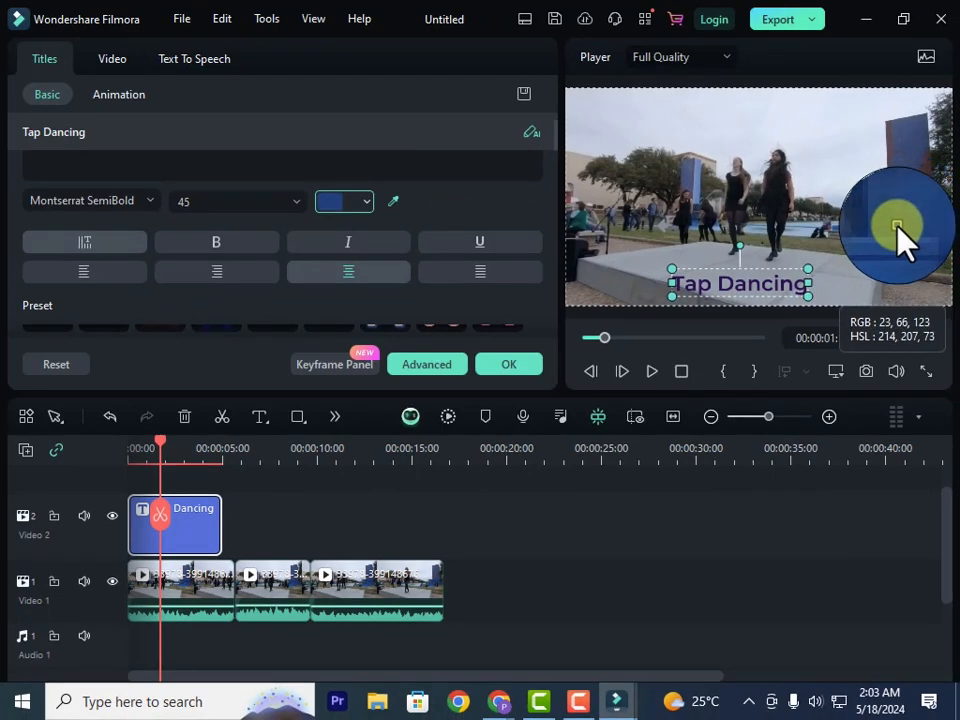
left_click(910, 216)
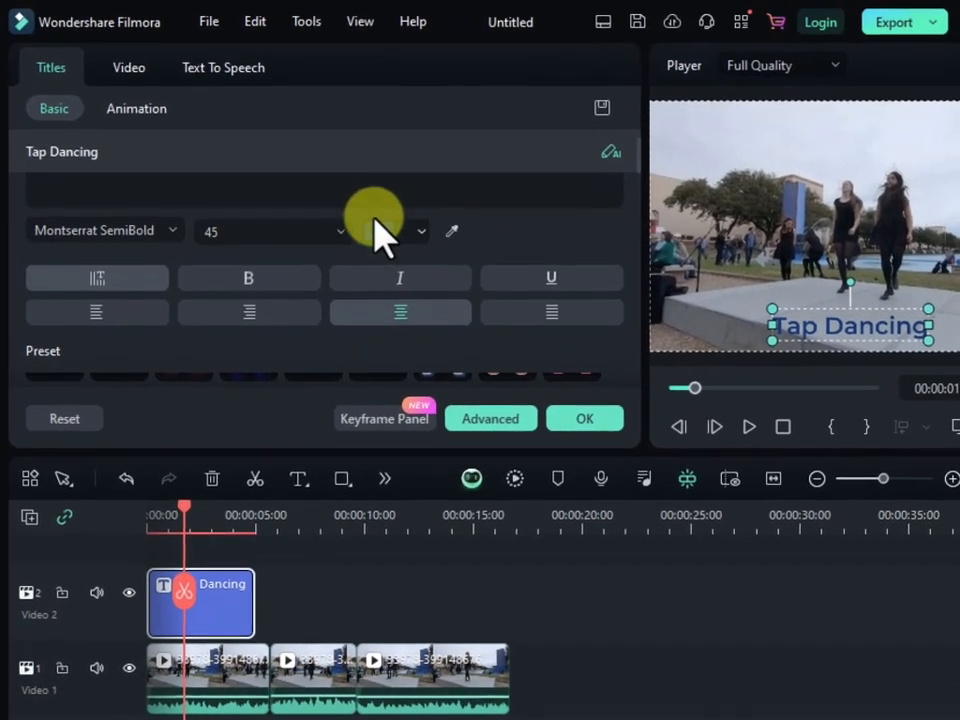
left_click(420, 230)
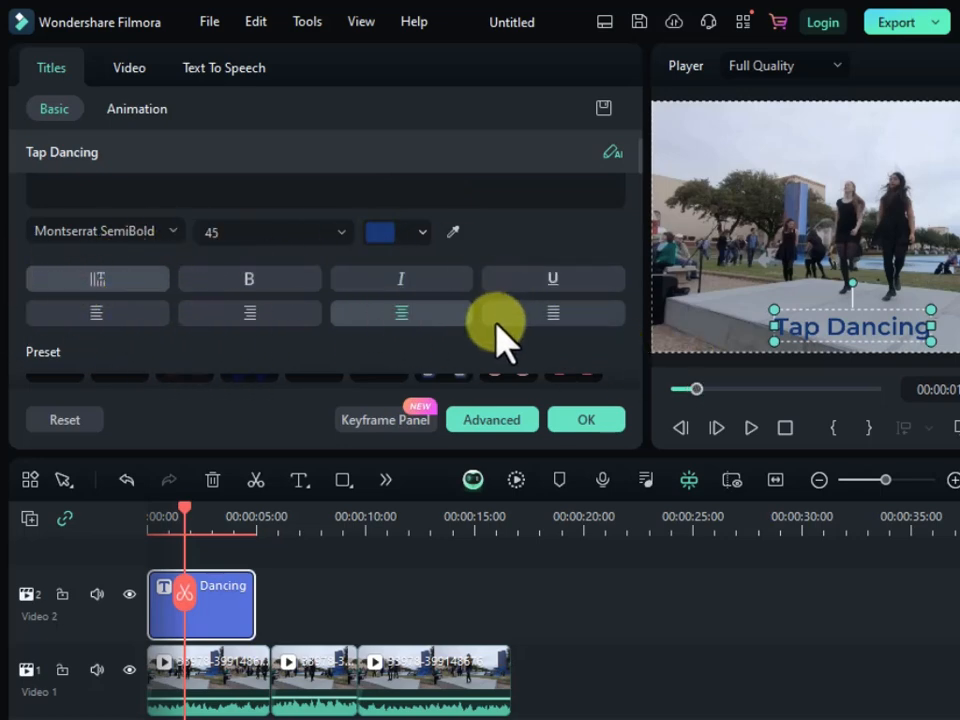
Try the yellow-green, thick white-outlined, red and grey text style presets on the title.
left_click(642, 170)
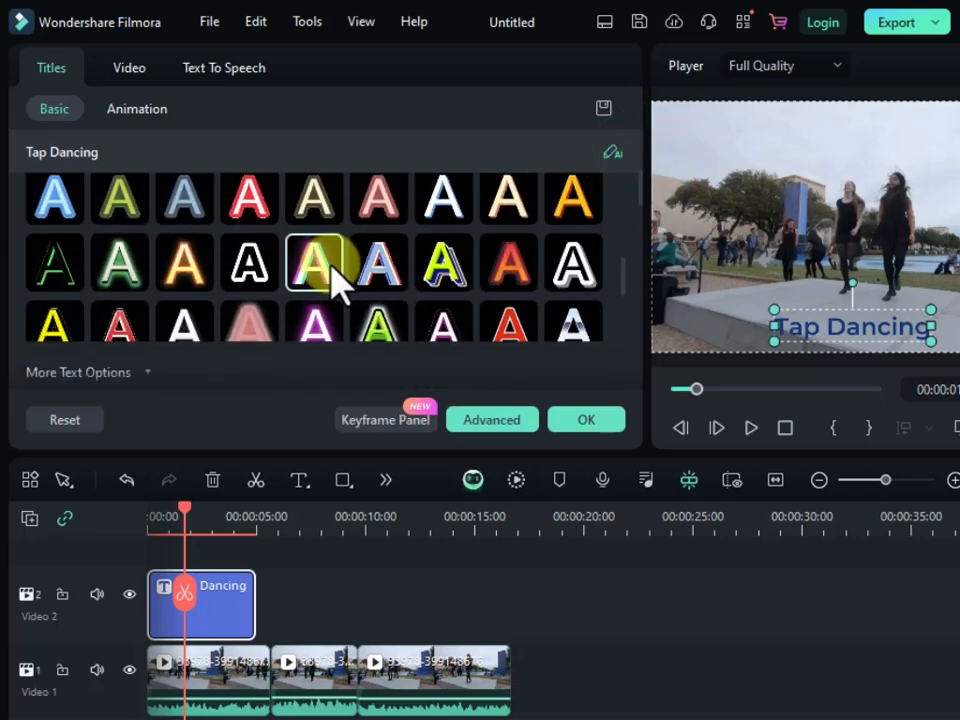
left_click(336, 278)
left_click(444, 265)
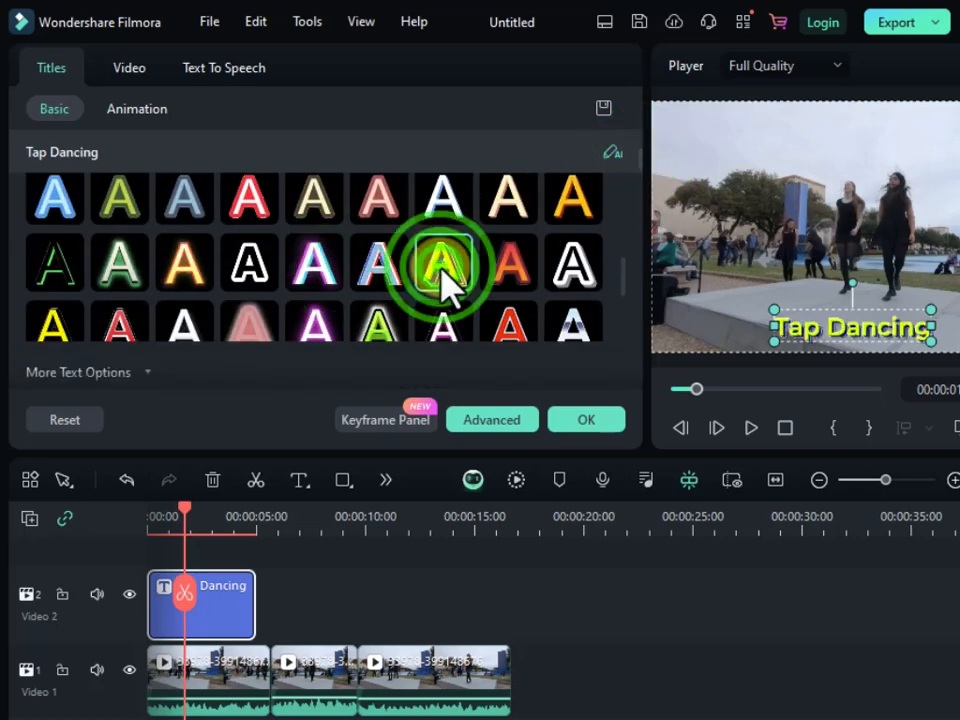
left_click(577, 267)
left_click(509, 325)
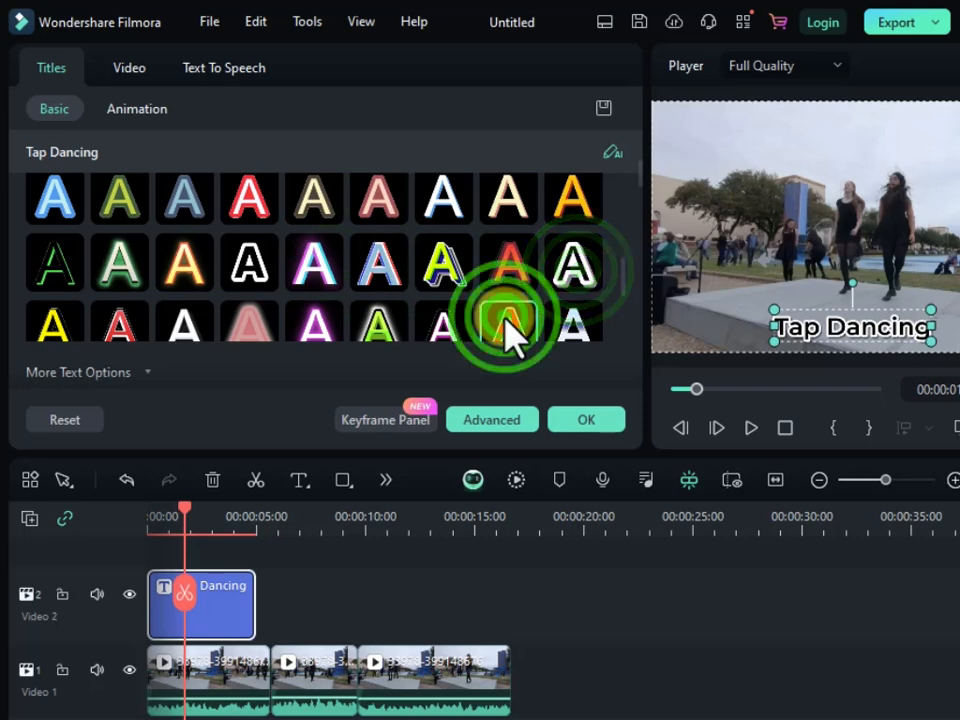
scroll(628, 275, "down", 4)
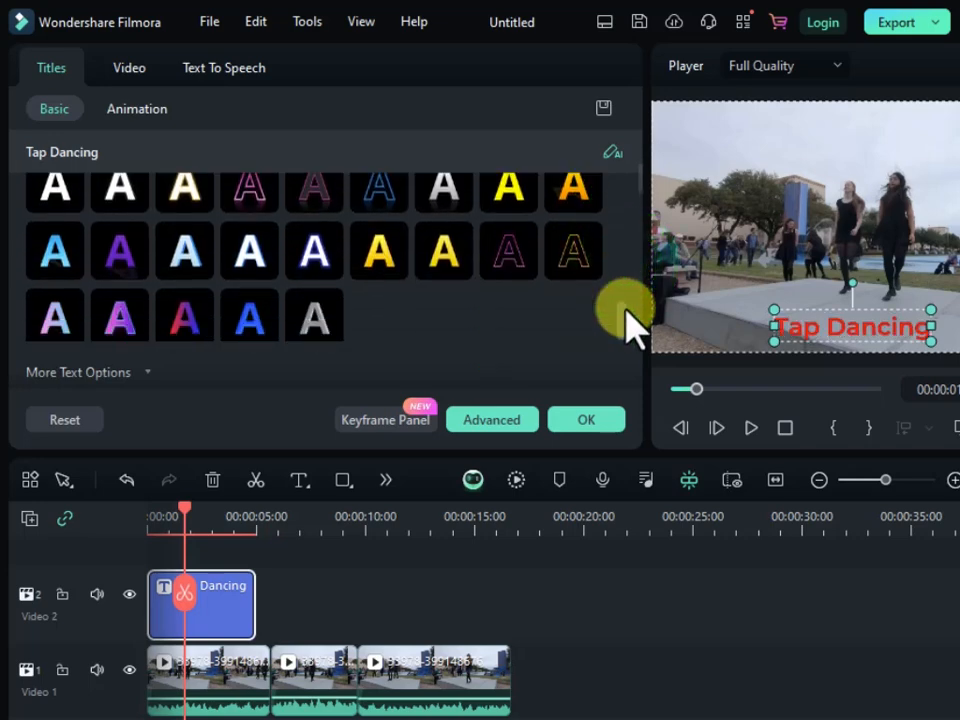
left_click(313, 320)
Apply the text style preset with black letters and a plain white outline to the title.
scroll(617, 330, "up", 5)
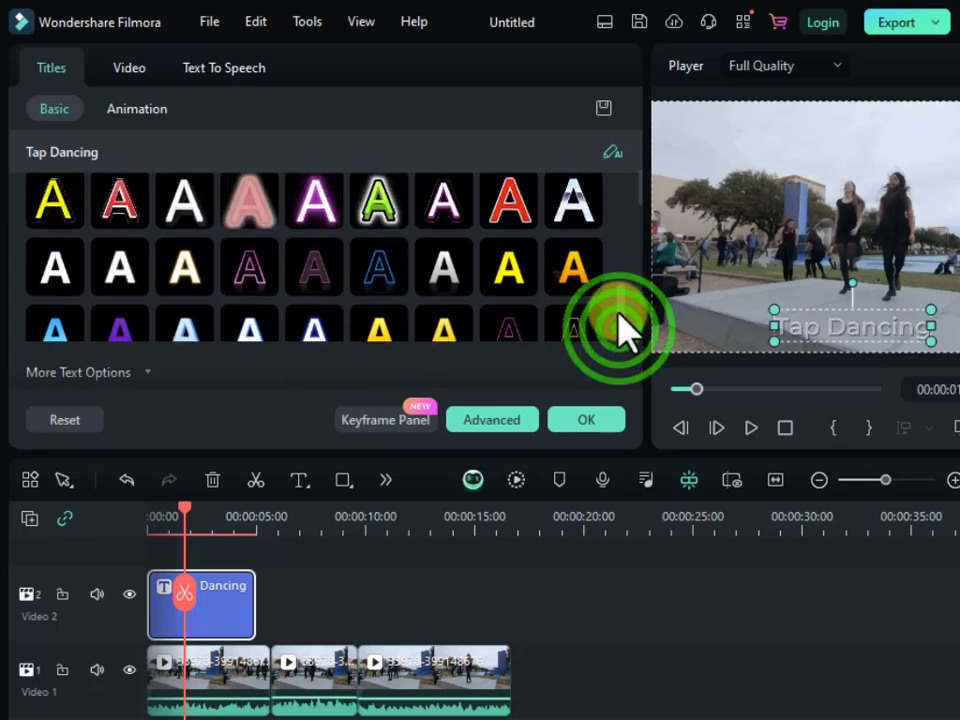
scroll(610, 292, "up", 1)
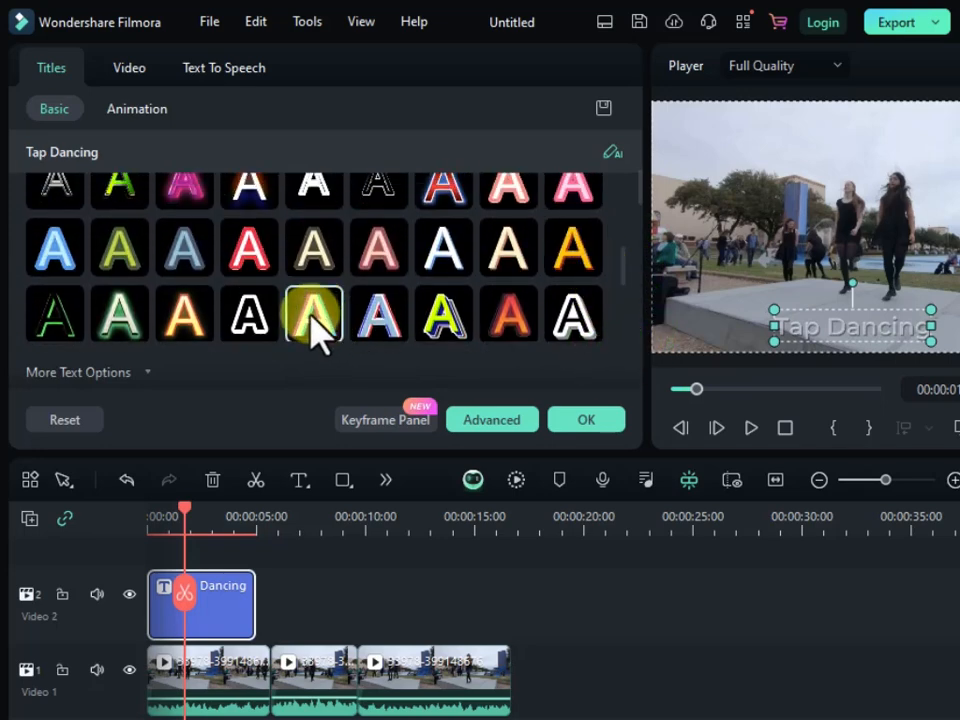
left_click(249, 314)
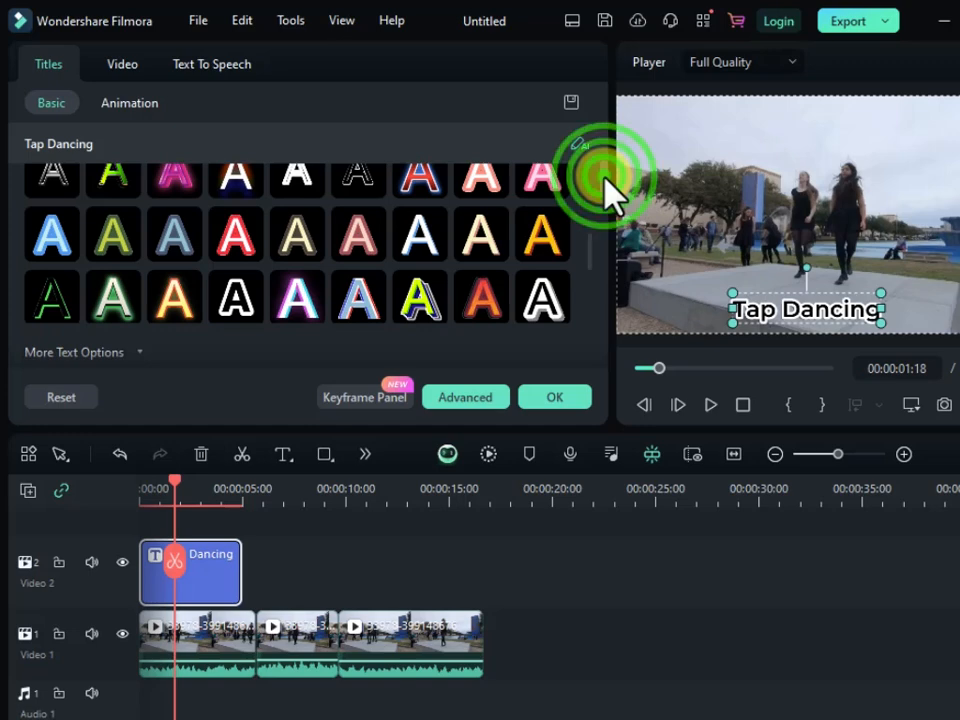
Try a letter spacing of about 79 on the title and set it back to 0.
left_click_drag(604, 180, 622, 204)
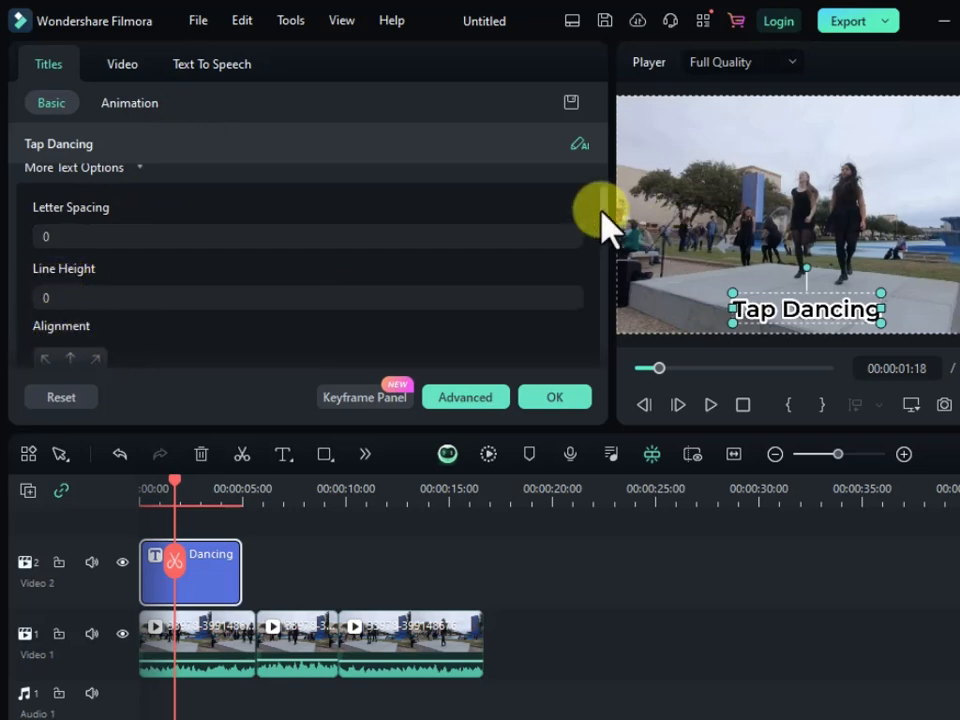
scroll(600, 215, "down", 1)
scroll(600, 215, "up", 1)
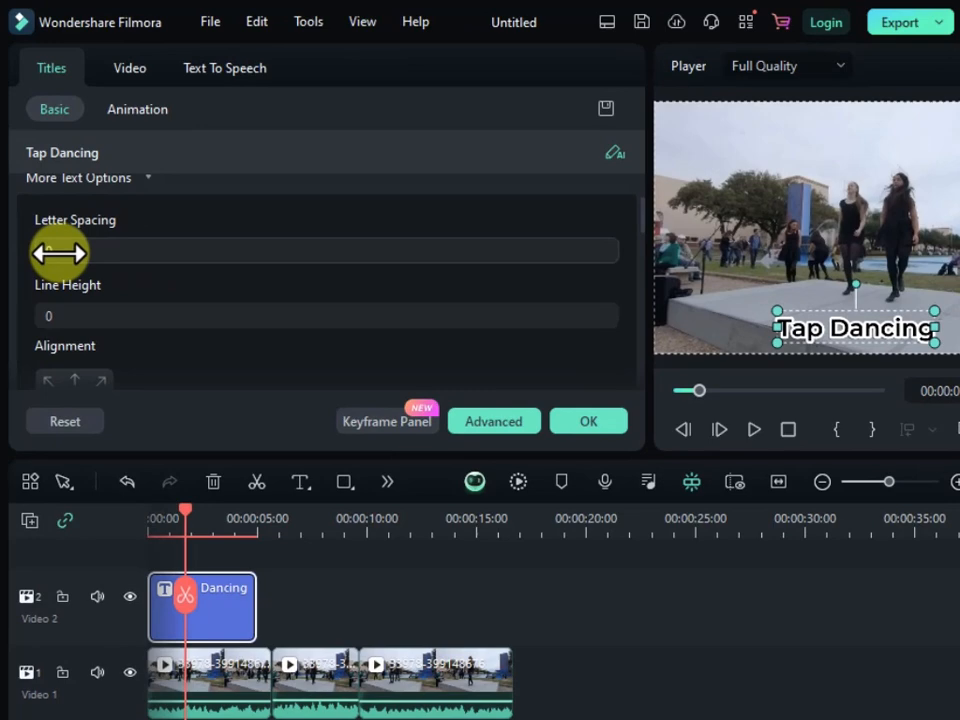
left_click(54, 239)
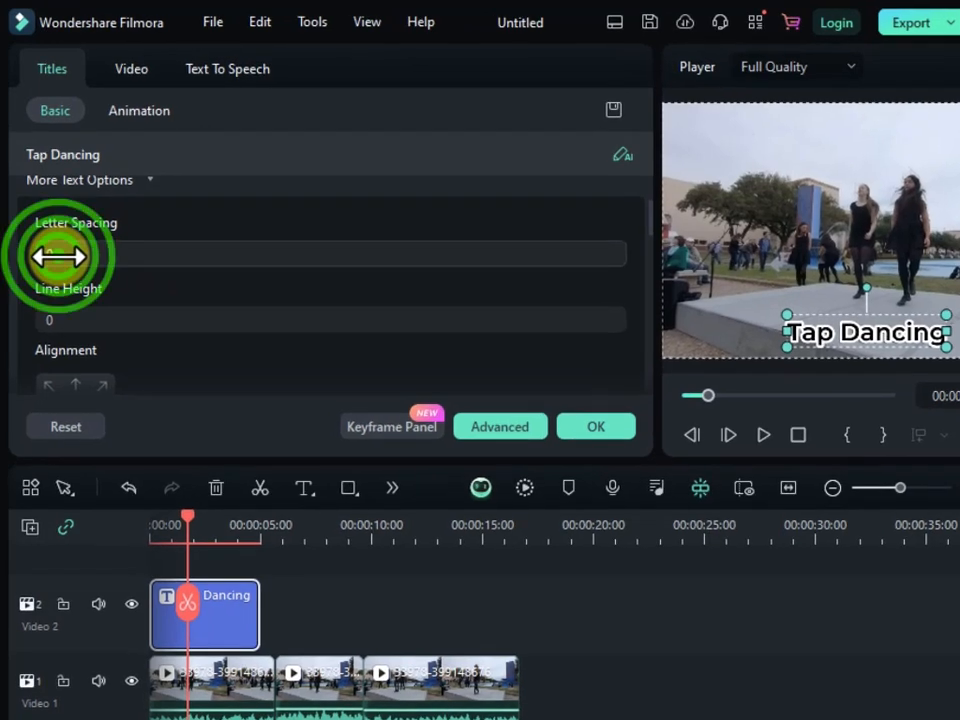
left_click(410, 295)
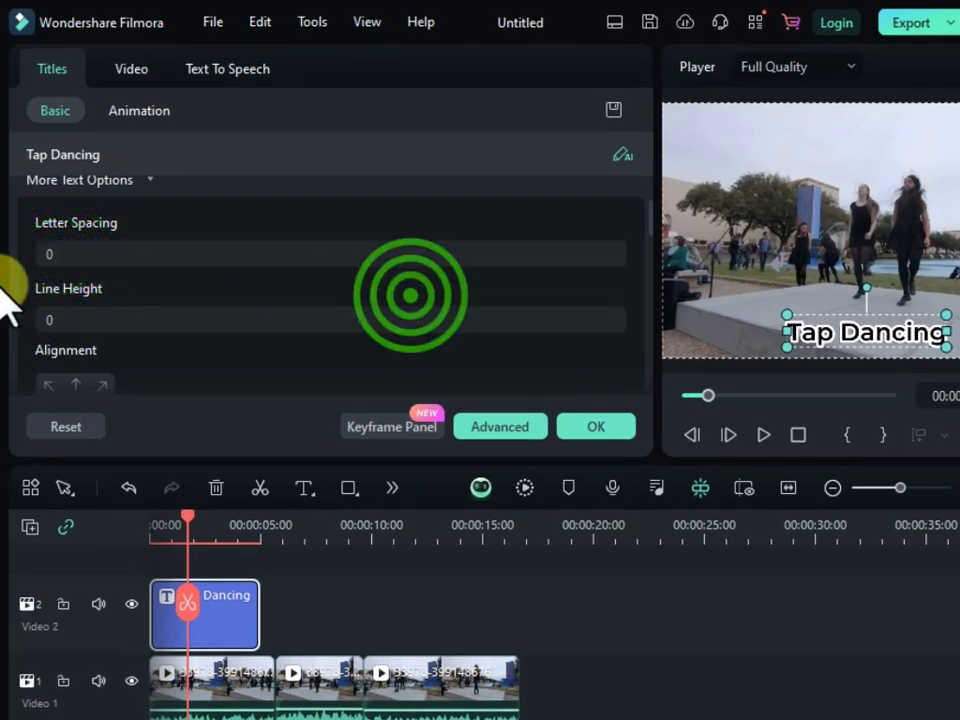
left_click_drag(48, 256, 41, 232)
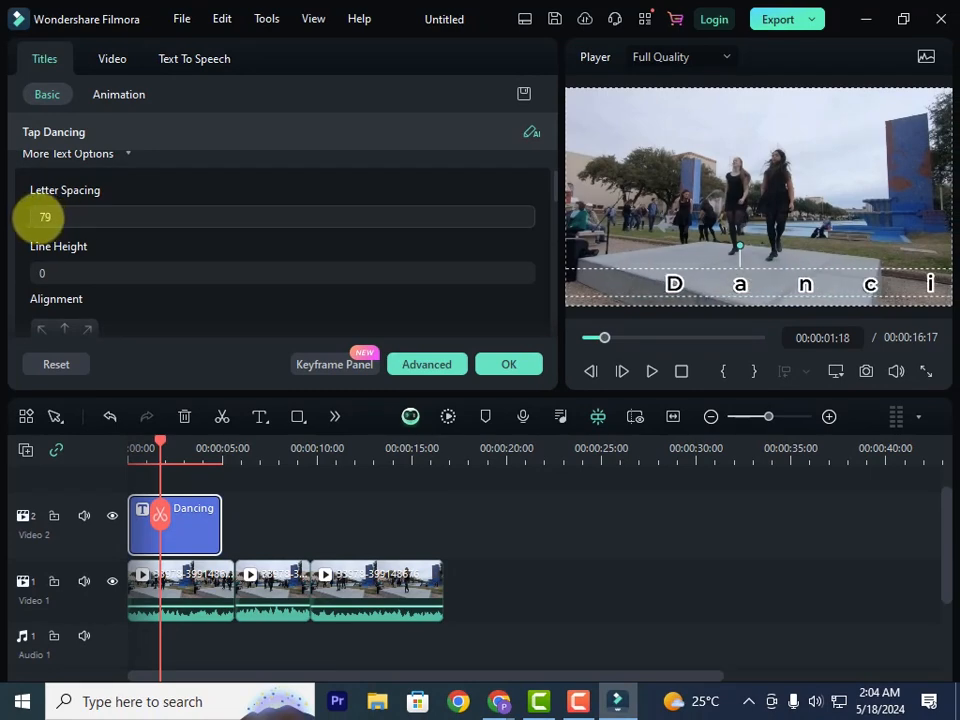
left_click(52, 220)
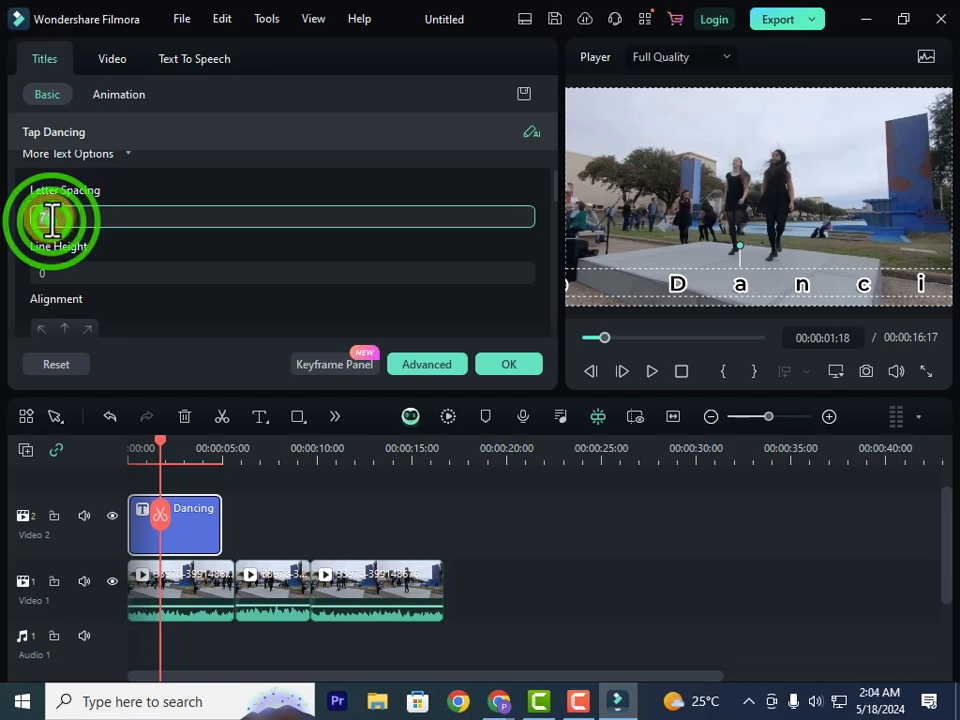
type("0")
key("Return")
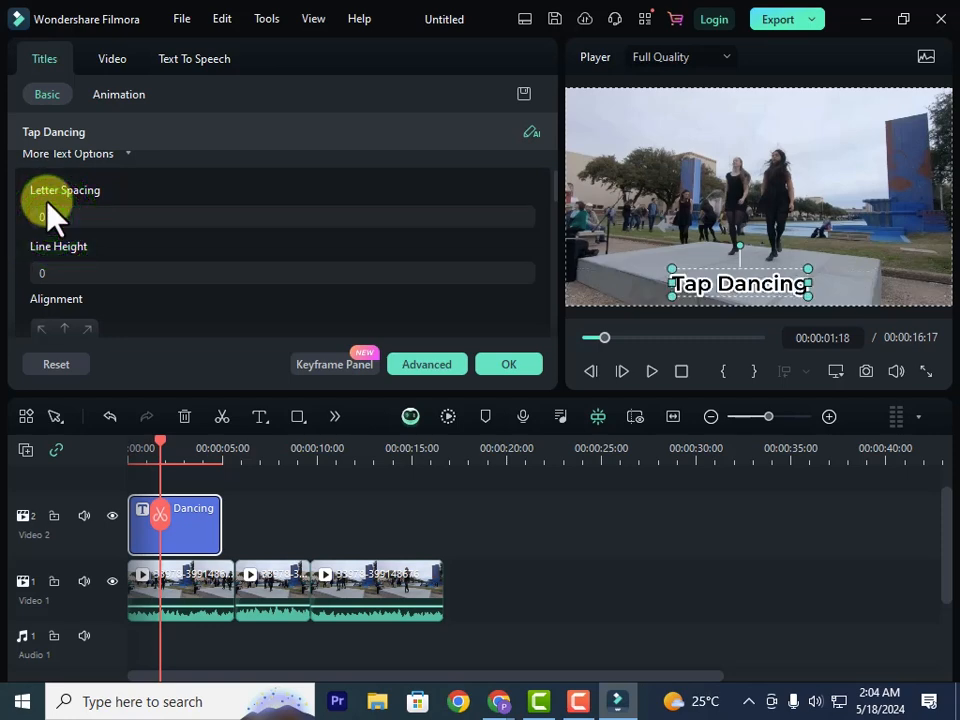
left_click(48, 278)
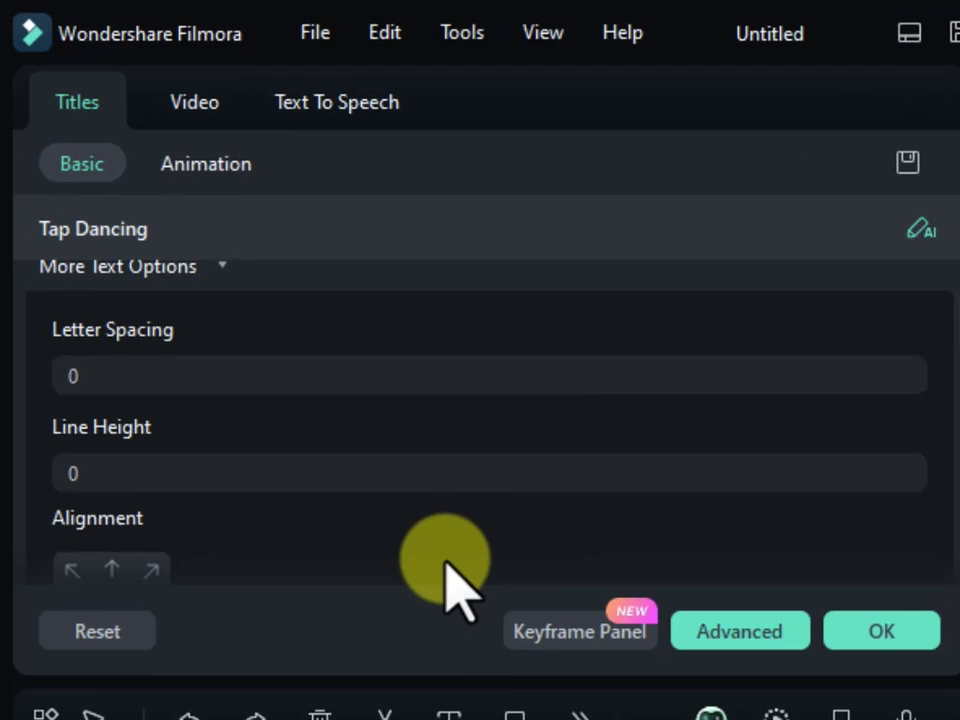
Try the edge, corner and centre alignments on the title and align it to the bottom of the frame.
scroll(437, 273, "down", 1)
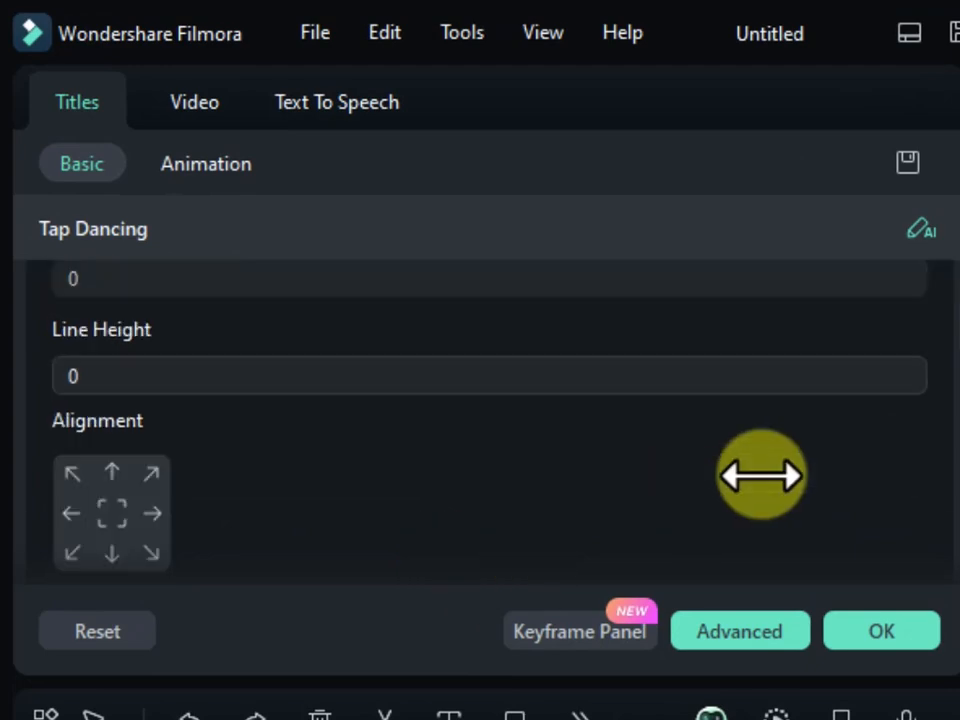
scroll(700, 470, "down", 1)
left_click(112, 382)
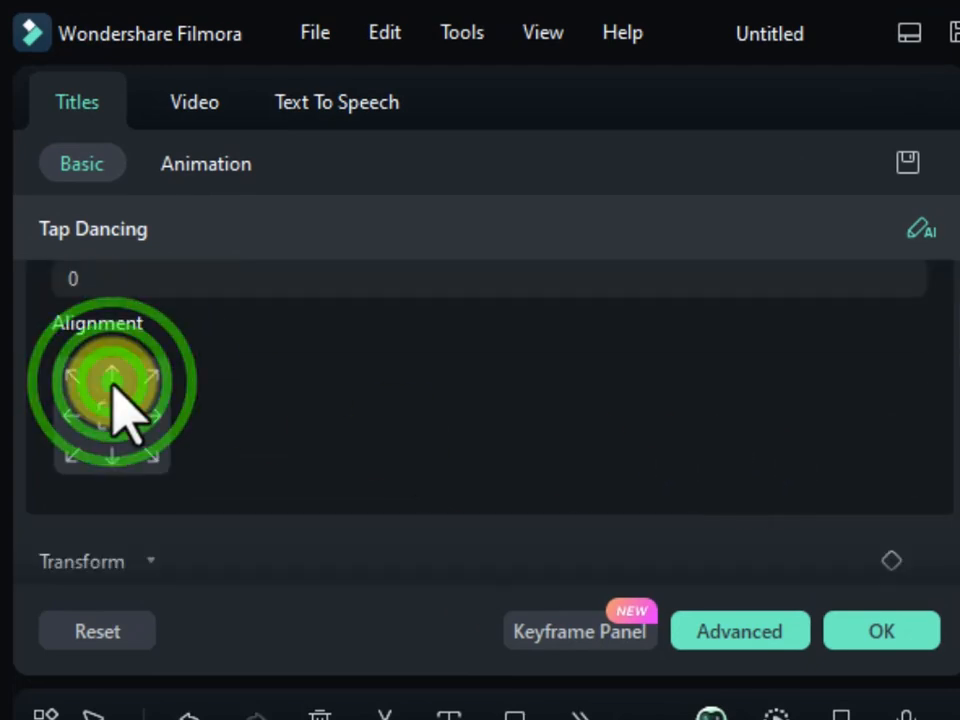
left_click(112, 458)
left_click(160, 416)
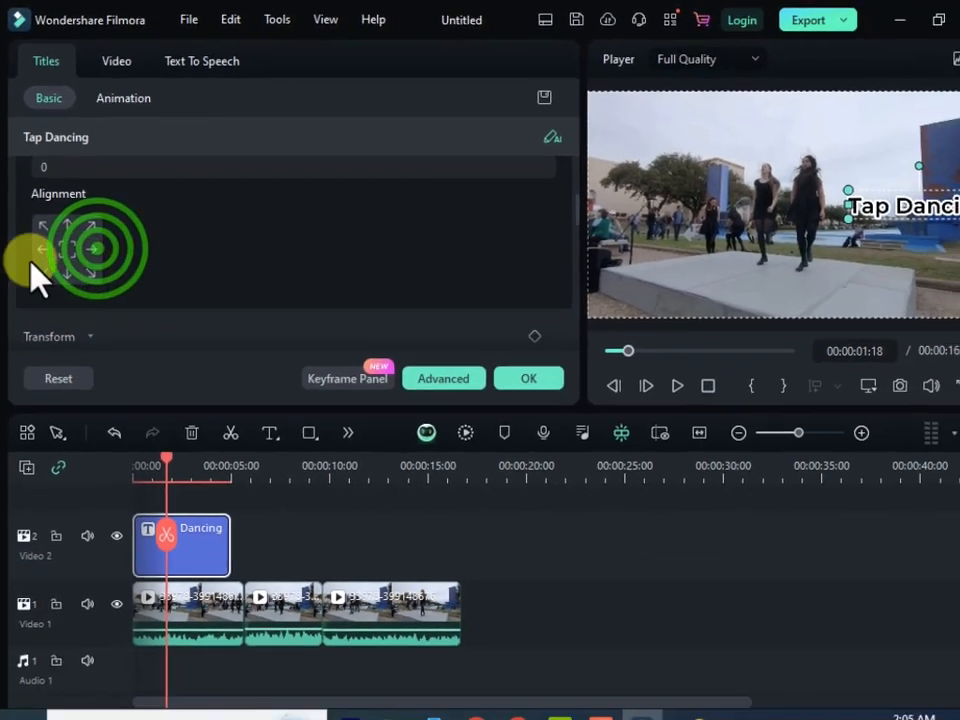
left_click(42, 249)
left_click(42, 225)
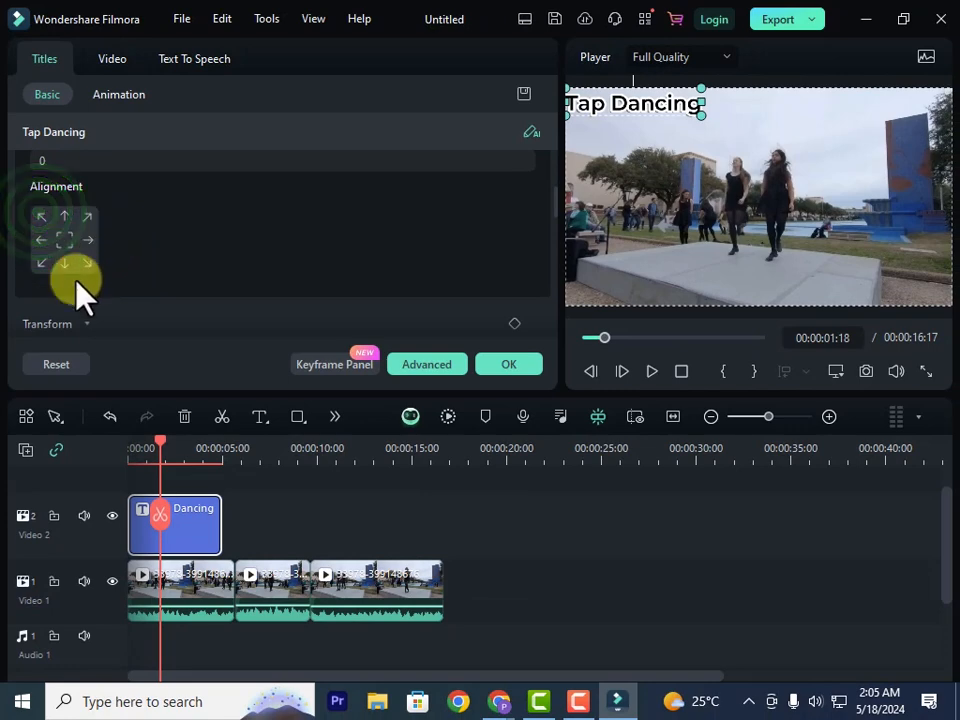
left_click(87, 263)
left_click(66, 240)
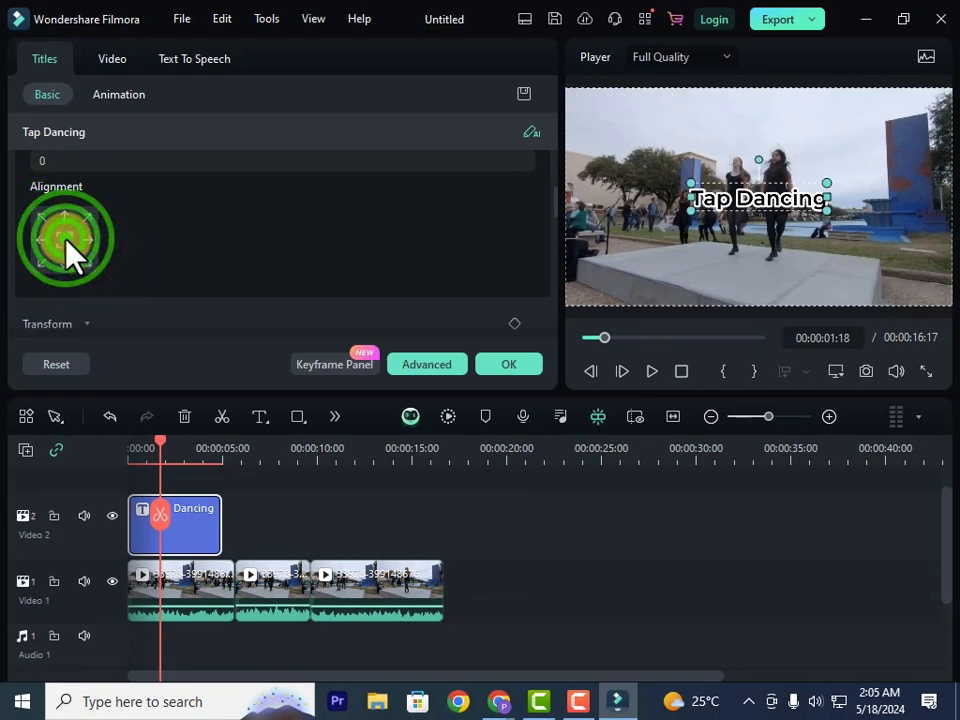
left_click(61, 270)
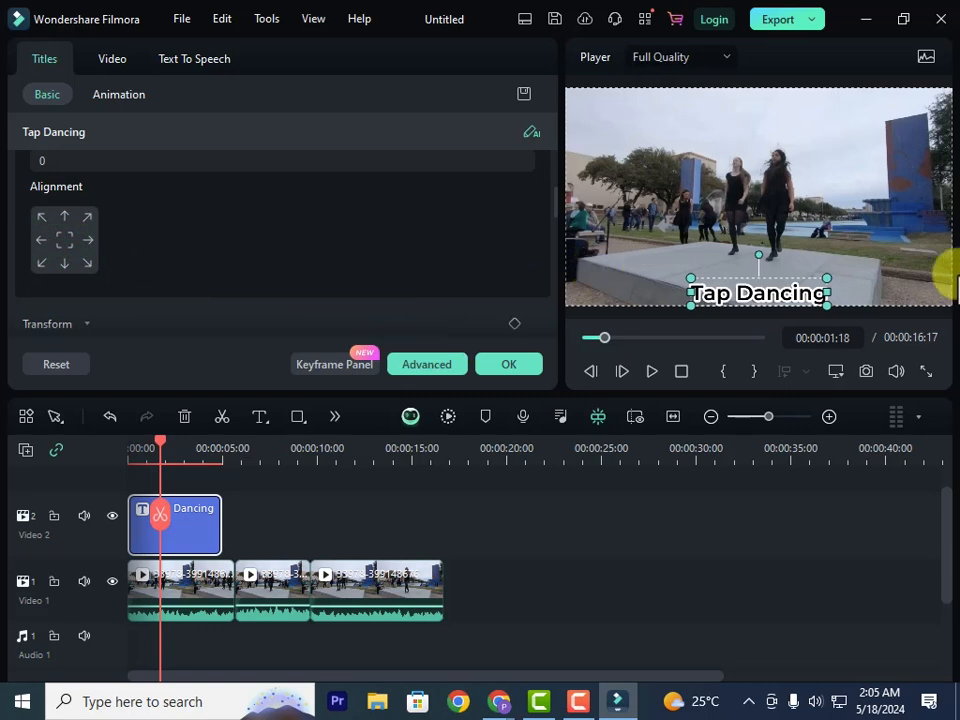
Try rotating the title through its transform settings and restore the rotation to 0°.
scroll(141, 300, "down", 1)
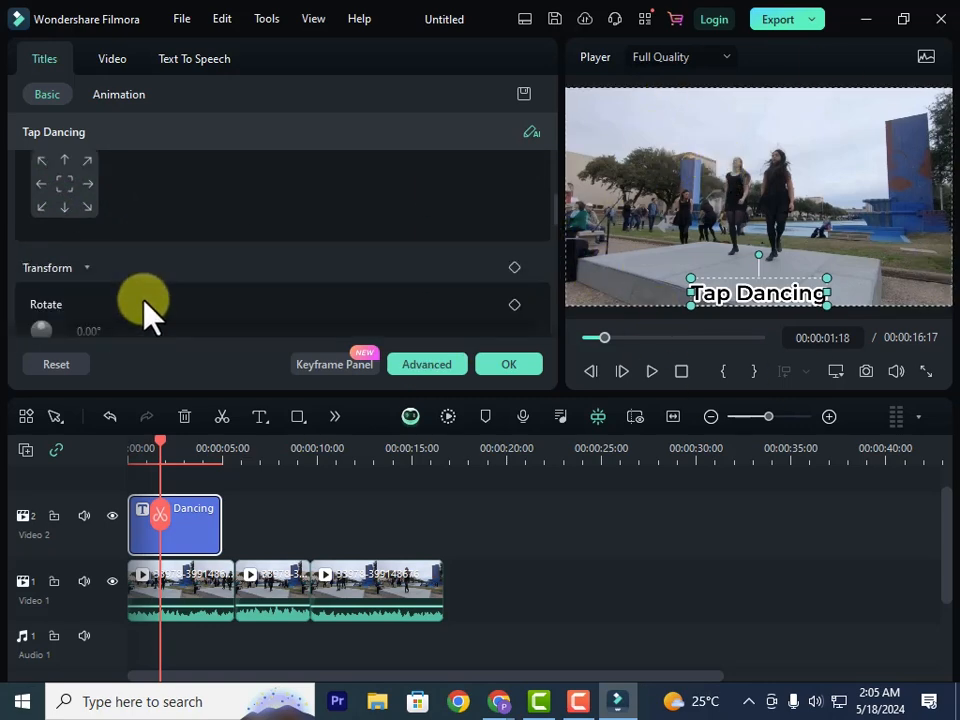
scroll(133, 274, "down", 2)
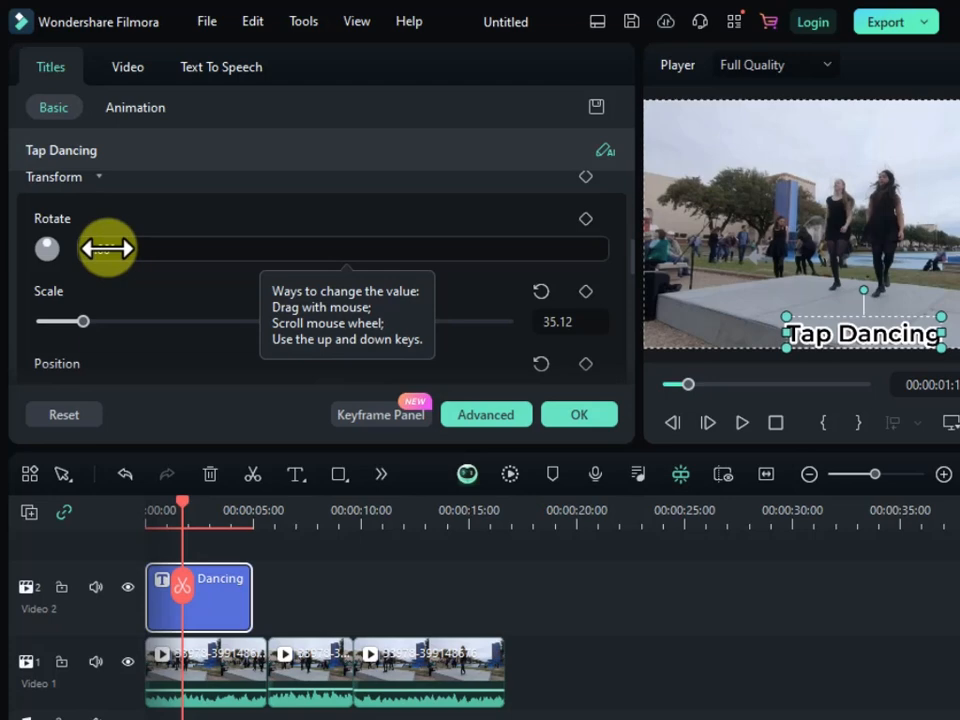
mouse_move(107, 248)
left_mouse_down()
mouse_move(96, 230)
mouse_move(112, 230)
mouse_move(92, 230)
mouse_move(110, 231)
mouse_move(102, 224)
left_mouse_up()
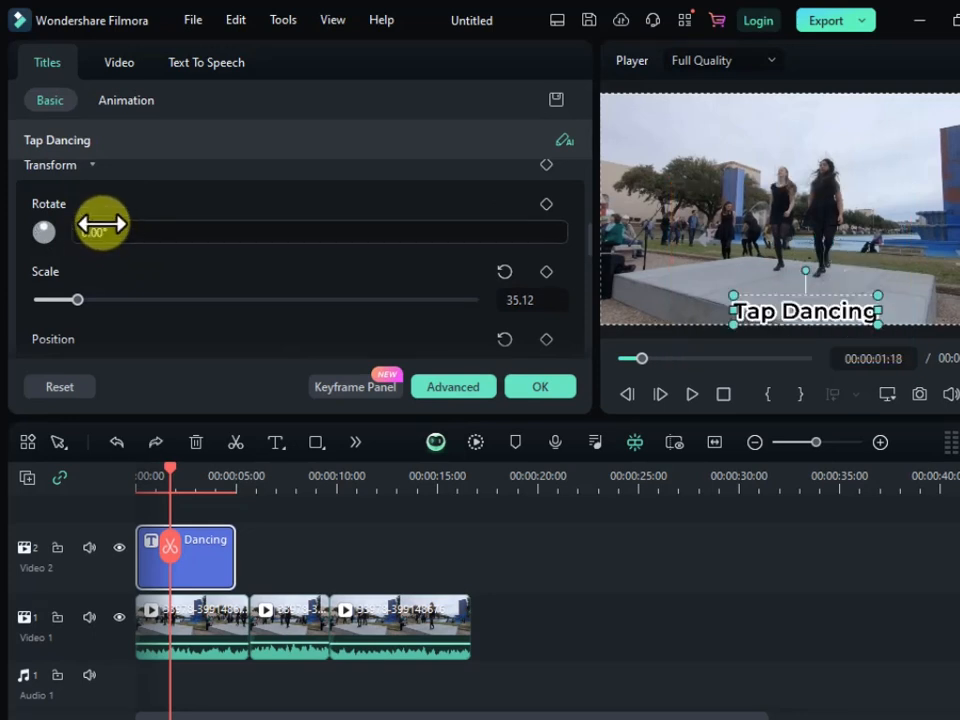
Move the title slightly up from the frame's bottom edge and set its scale to about 39.55.
mouse_move(77, 300)
left_mouse_down()
mouse_move(126, 308)
mouse_move(76, 320)
left_mouse_up()
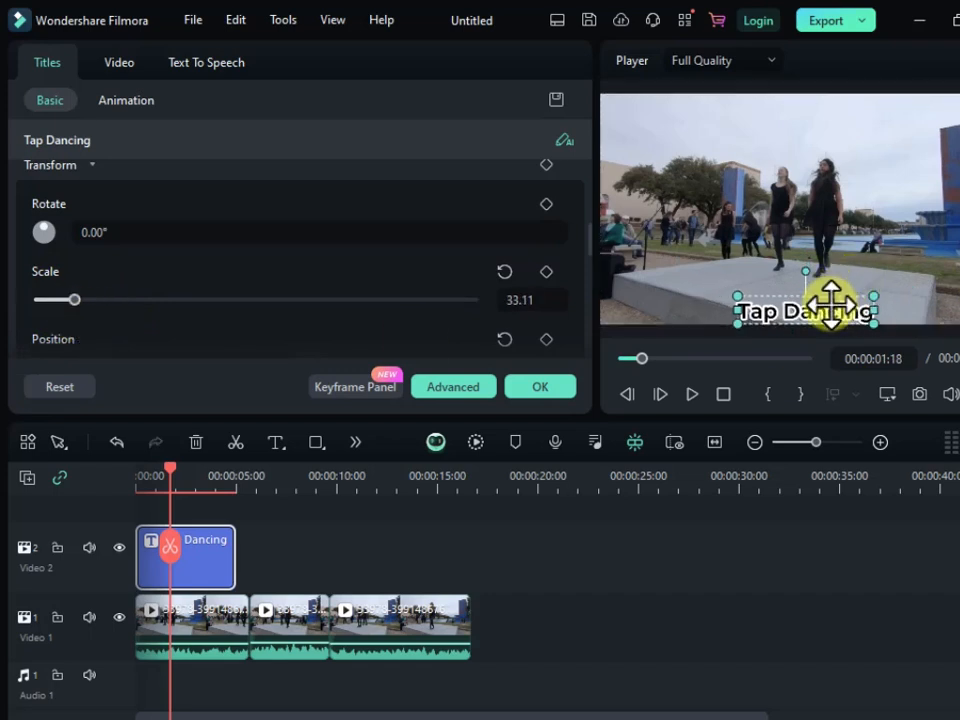
left_click_drag(831, 302, 851, 300)
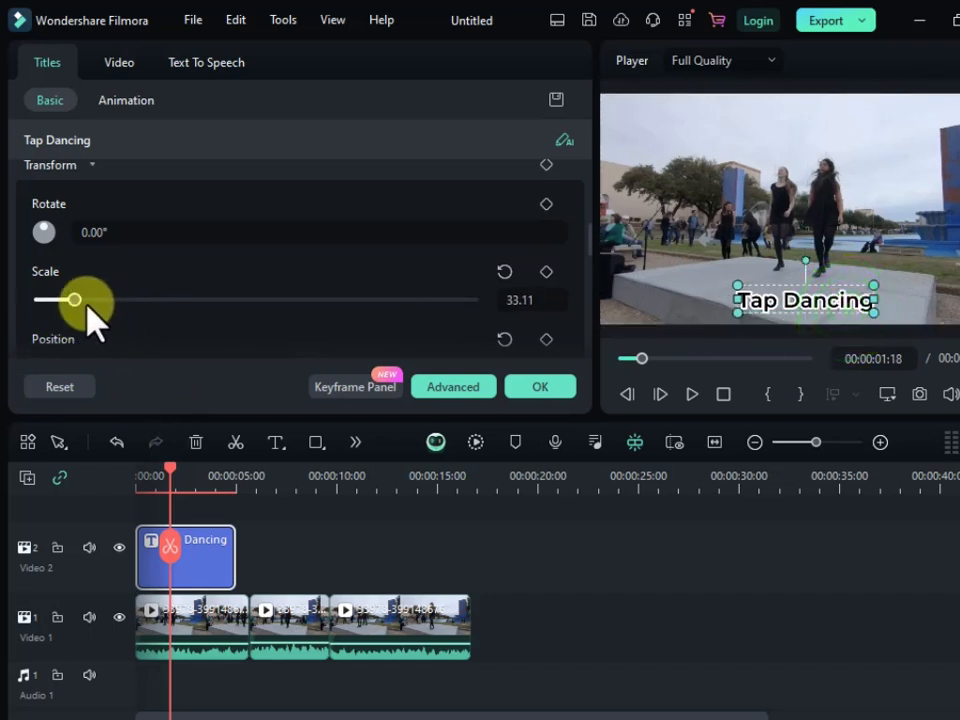
mouse_move(78, 302)
left_mouse_down()
mouse_move(148, 313)
mouse_move(83, 326)
left_mouse_up()
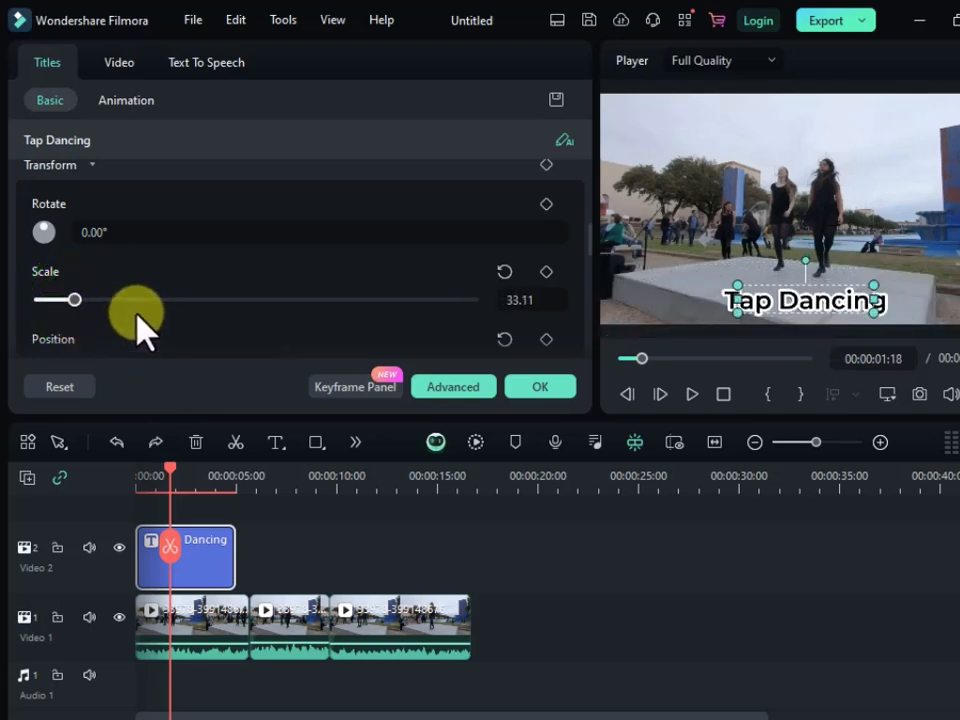
Try shifting the title horizontally to the right and out to X -538 px, and undo both moves.
scroll(137, 316, "down", 2)
left_click_drag(82, 250, 5, 265)
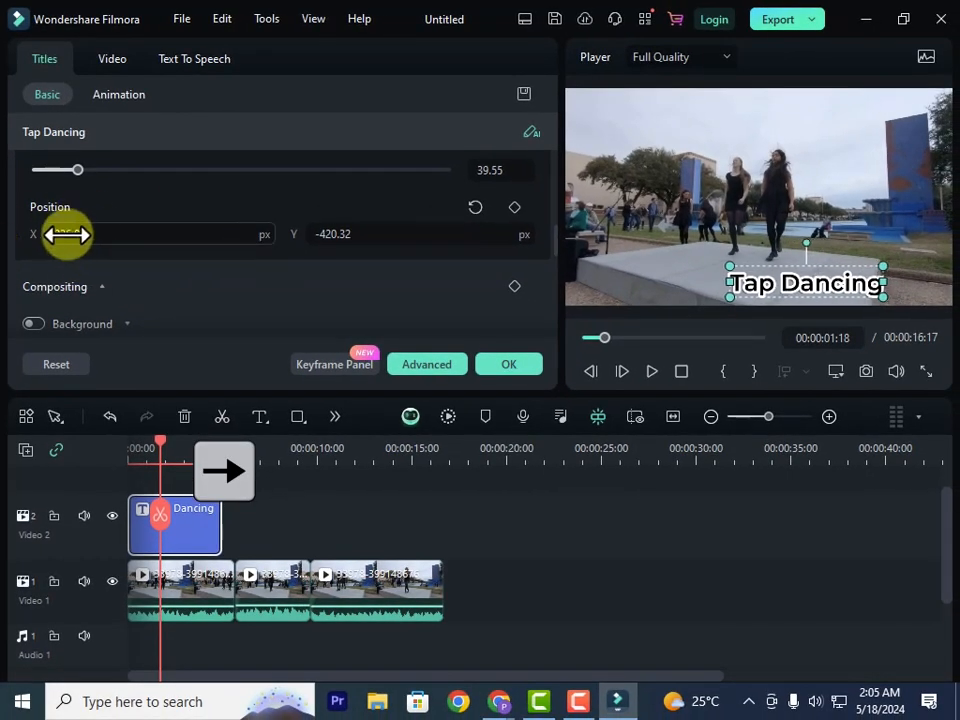
mouse_move(67, 234)
left_mouse_down()
mouse_move(81, 229)
mouse_move(65, 240)
mouse_move(40, 233)
mouse_move(67, 234)
left_mouse_up()
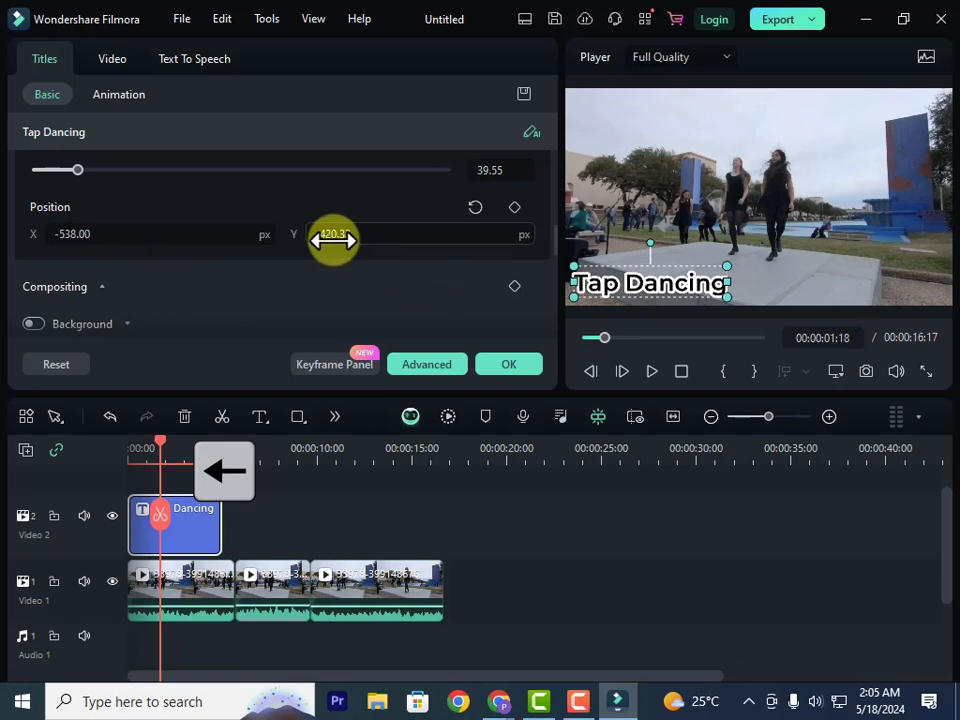
key("ctrl+z")
key("ctrl+z")
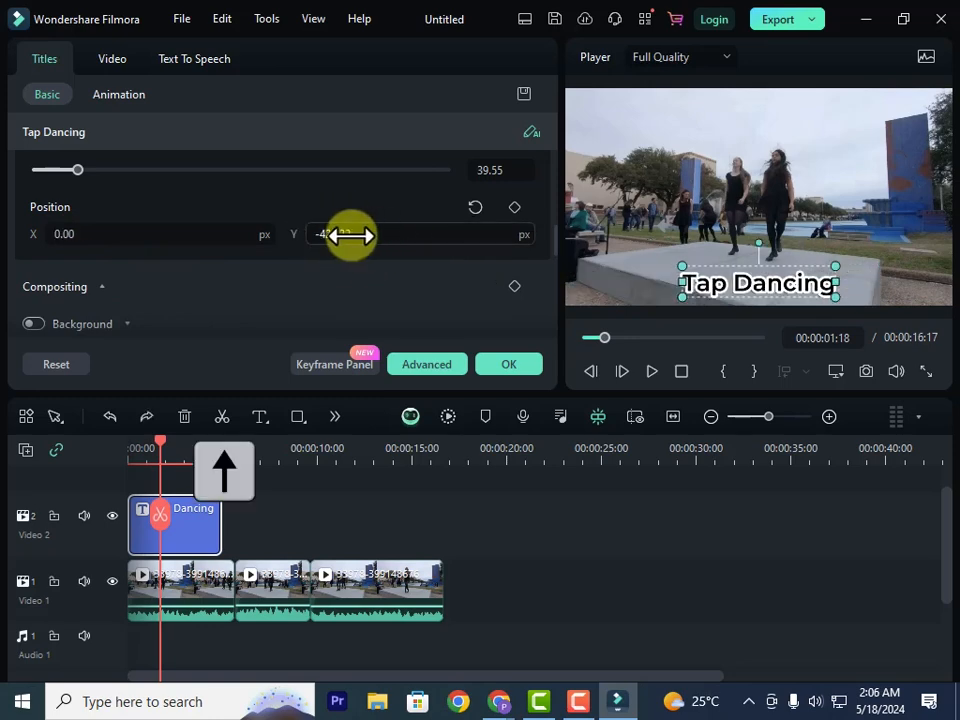
Try vertical positions for the title, raising it to about Y 77.68 px and lowering it to about -67.32 px.
left_click(345, 234)
key("Up")
key("Up")
key("Up")
key("Up")
key("Up")
key("Up")
key("Up")
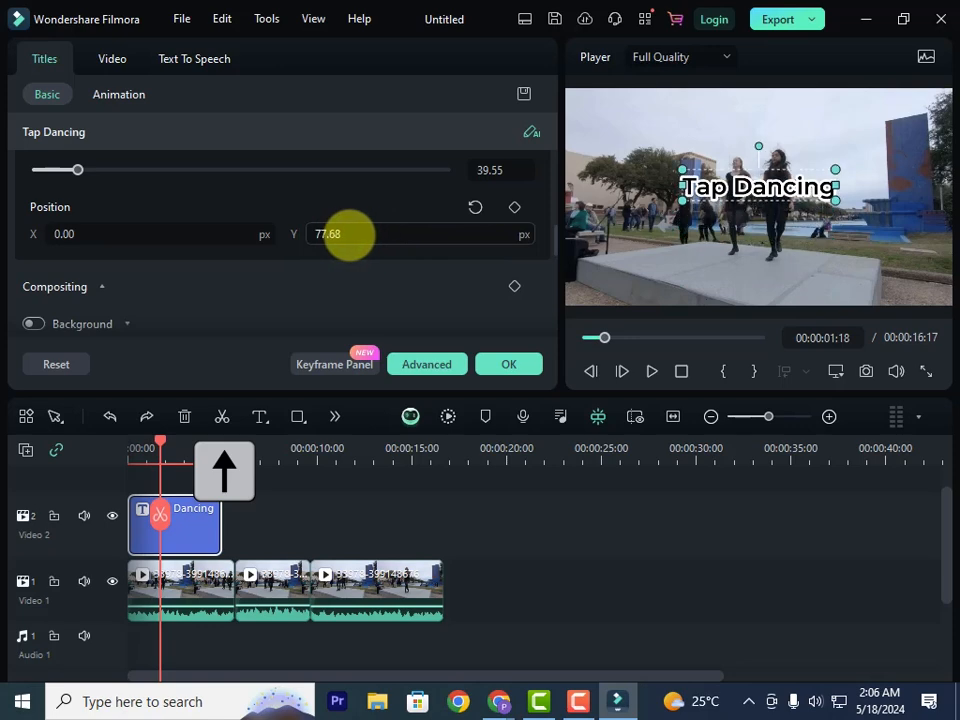
key("Down")
key("Down")
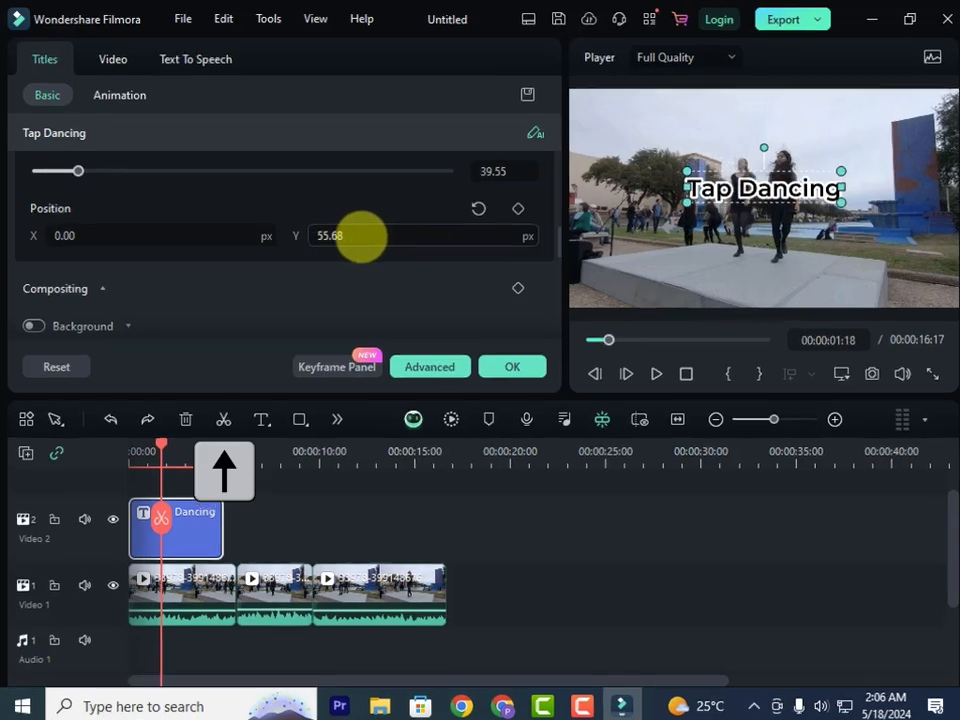
key("Down")
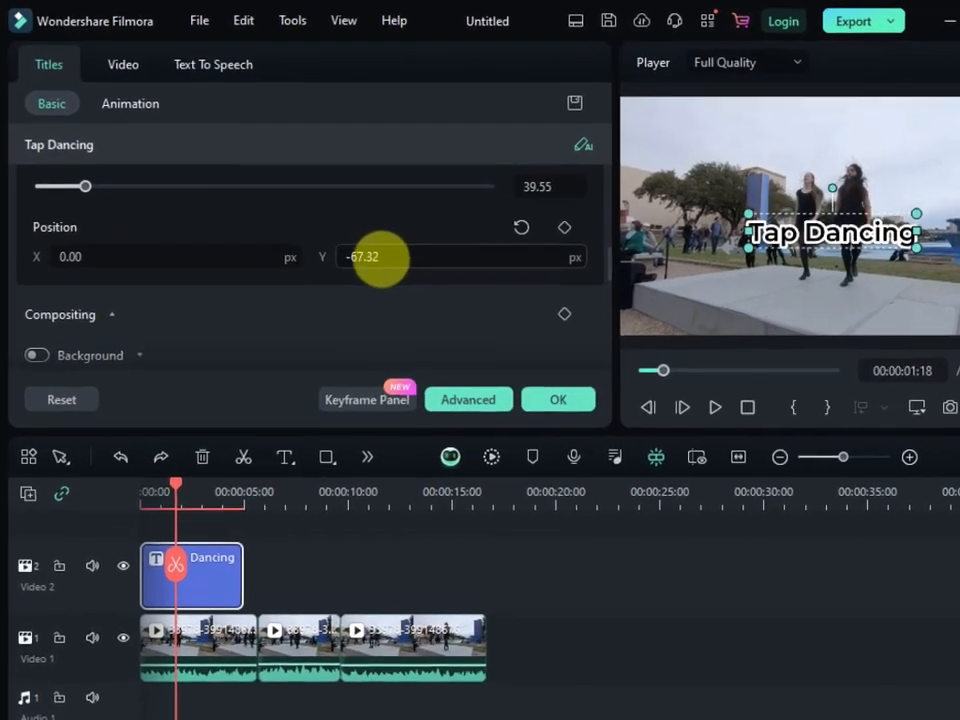
Try raising the title vertically to the frame's upper edge, out to about Y 517.68 px.
key("Up")
key("Up")
key("Down")
key("Up")
key("Up")
key("Up")
key("Up")
key("Up")
key("Up")
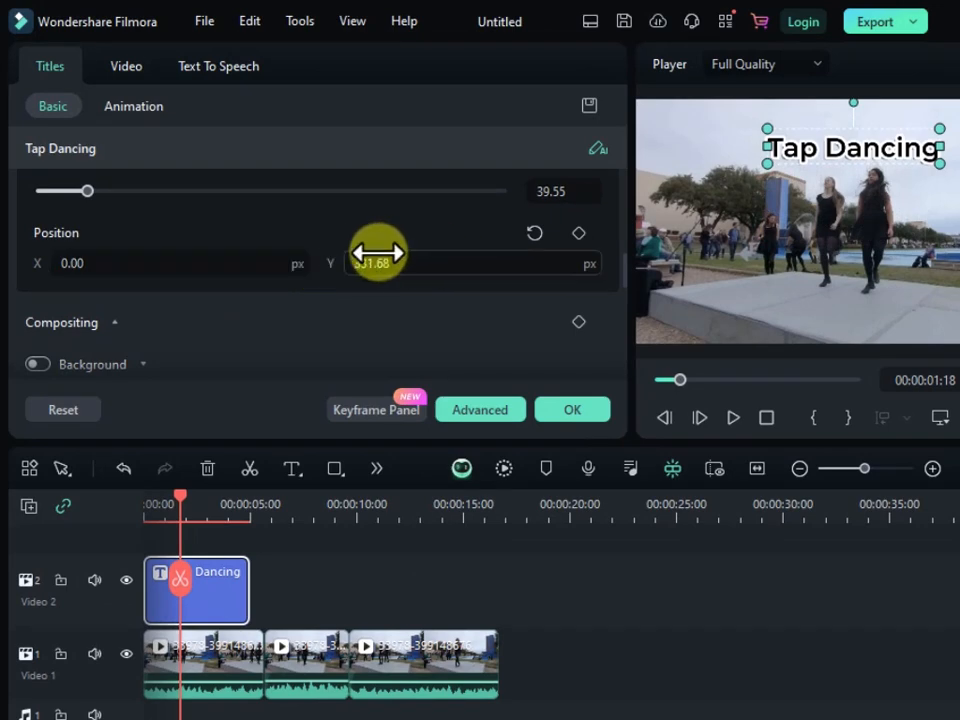
mouse_move(366, 267)
left_mouse_down()
mouse_move(343, 263)
mouse_move(371, 263)
left_mouse_up()
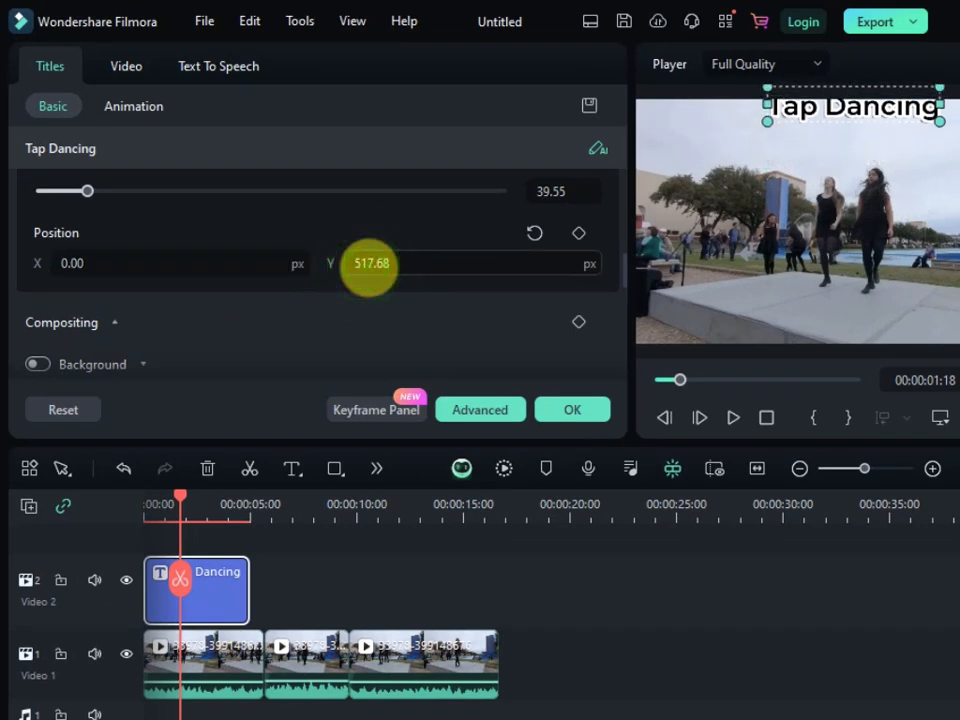
Lower the title toward the frame's bottom edge to about Y -479.32 px, and undo the last position change.
key("Down")
key("Down")
key("Down")
key("Down")
key("Down")
key("Down")
key("Down")
key("Down")
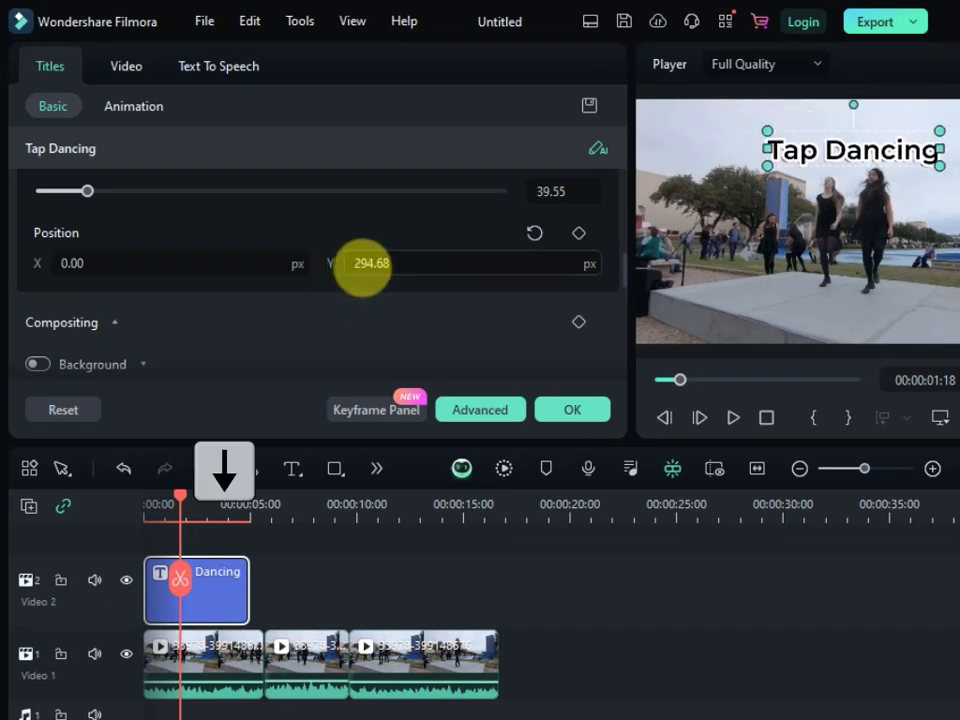
key("Down")
key("Down")
key("Down")
key("Down")
key("Down")
key("Down")
key("Down")
key("Down")
key("Down")
key("Down")
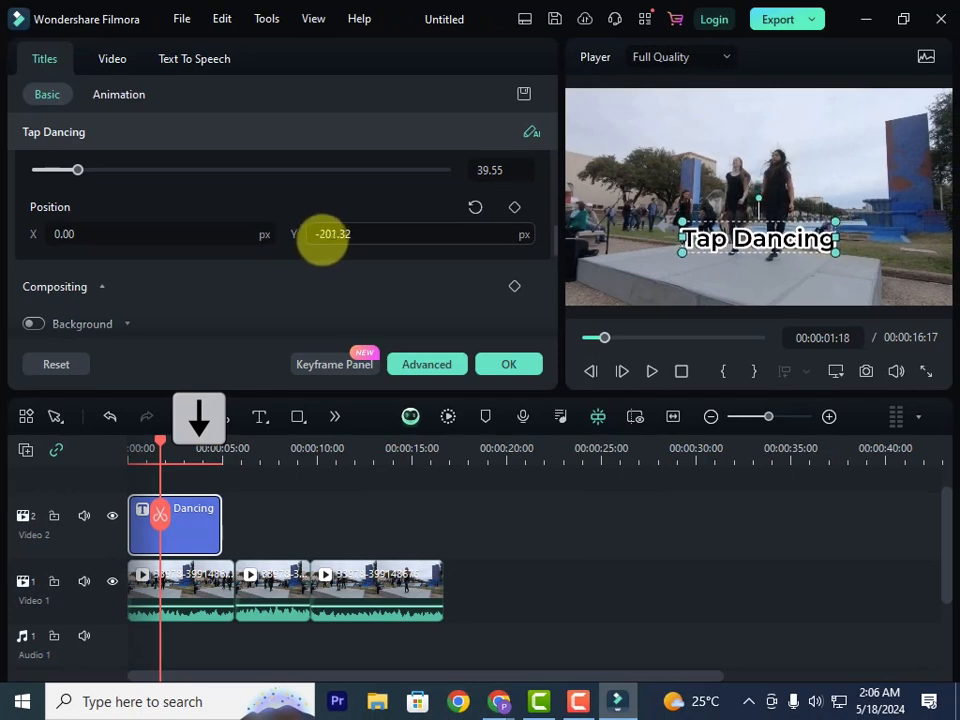
key("Down")
key("Down")
key("Down")
key("Down")
key("Down")
key("Down")
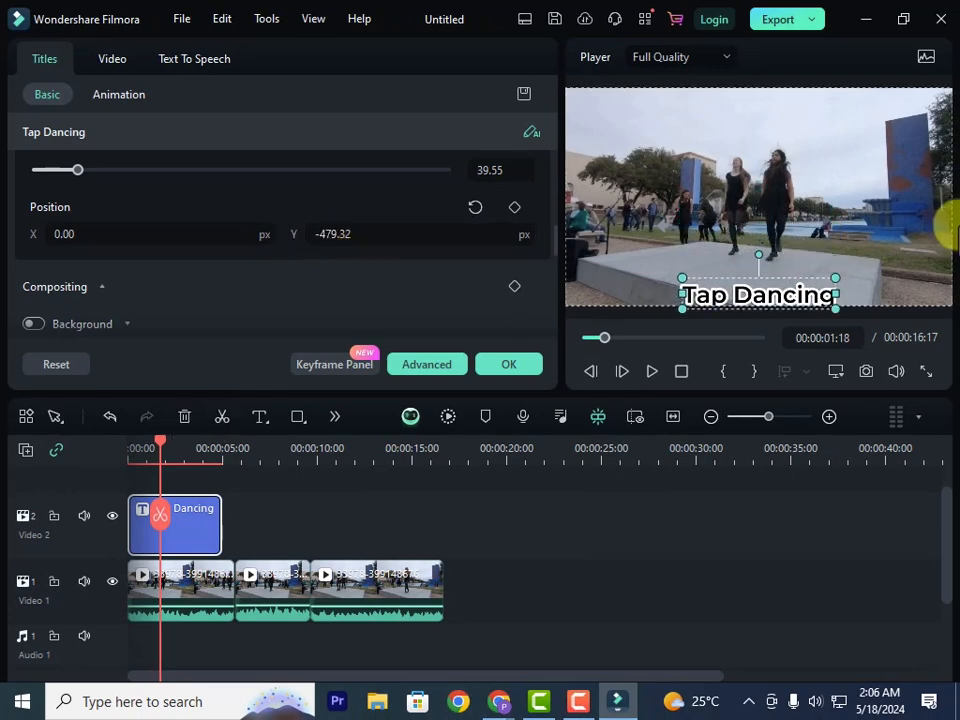
key("ctrl+z")
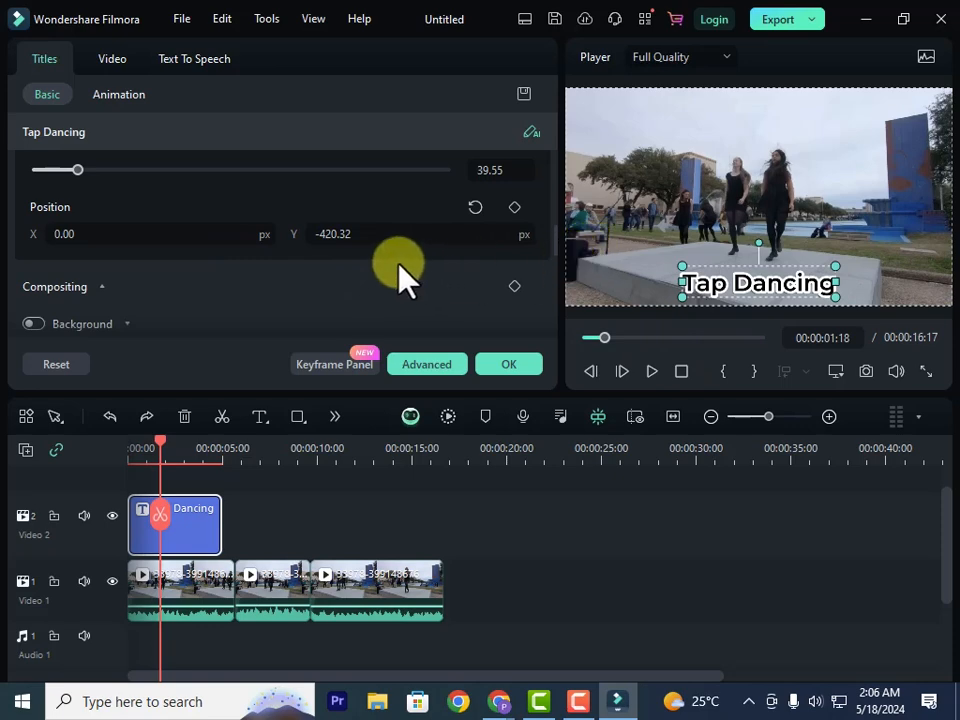
Examine the title's Background options under Compositing, including fill type, opacity and radius.
scroll(272, 262, "down", 1)
scroll(76, 230, "down", 1)
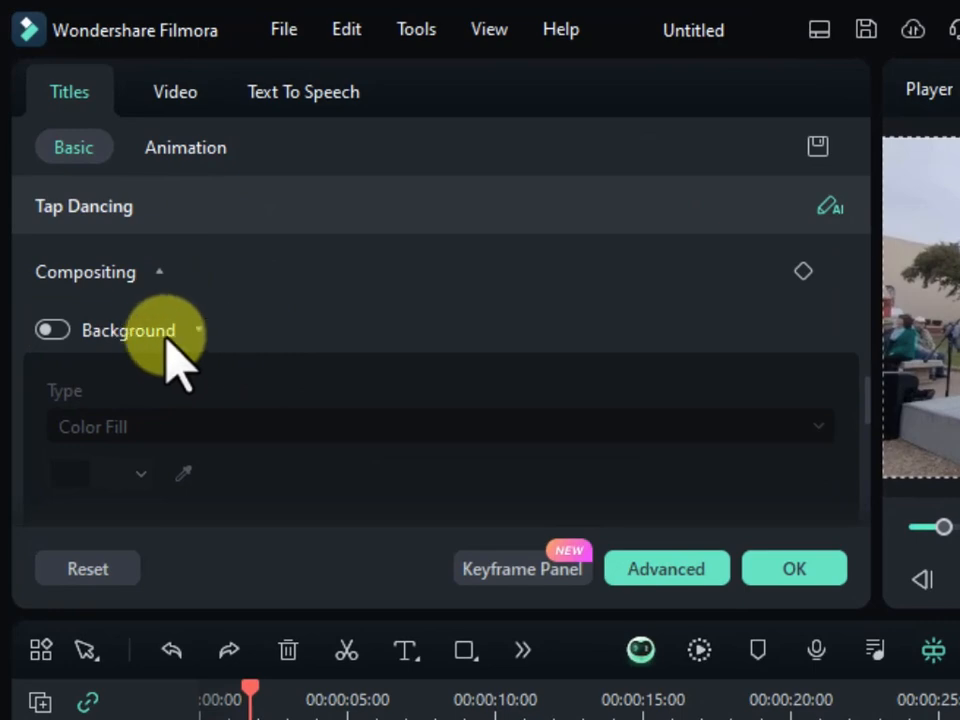
left_click(197, 330)
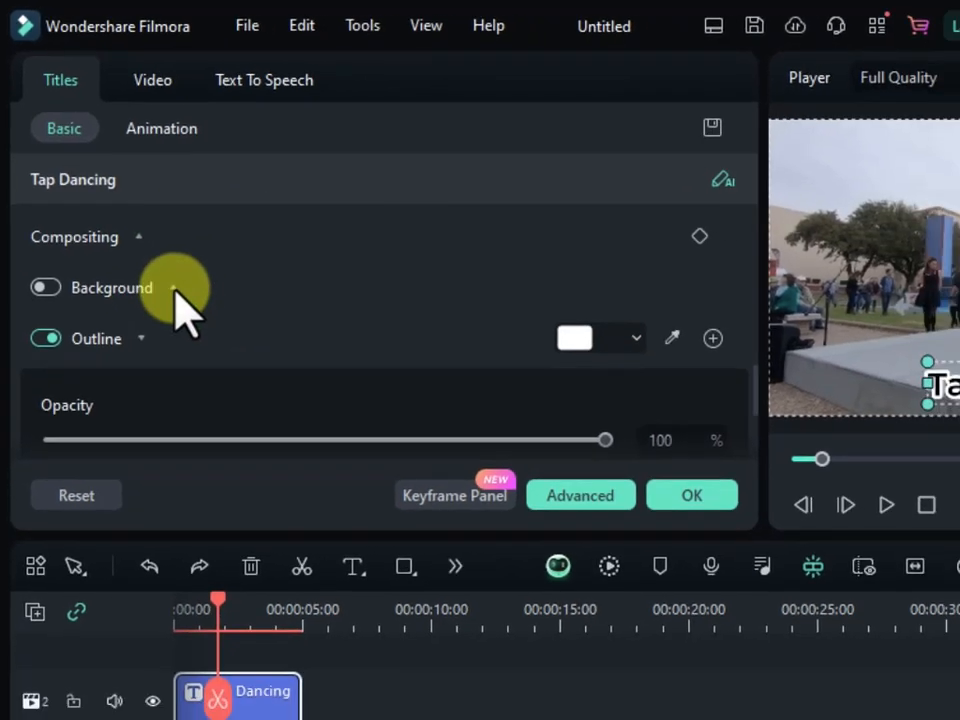
left_click(199, 325)
left_click(140, 238)
left_click(140, 238)
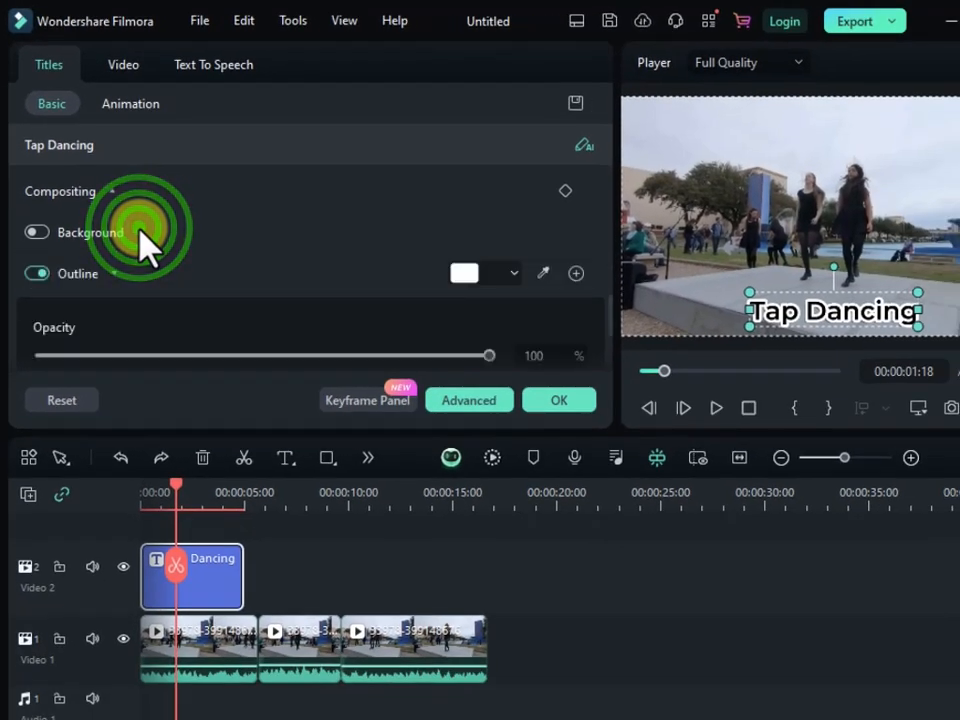
left_click(140, 238)
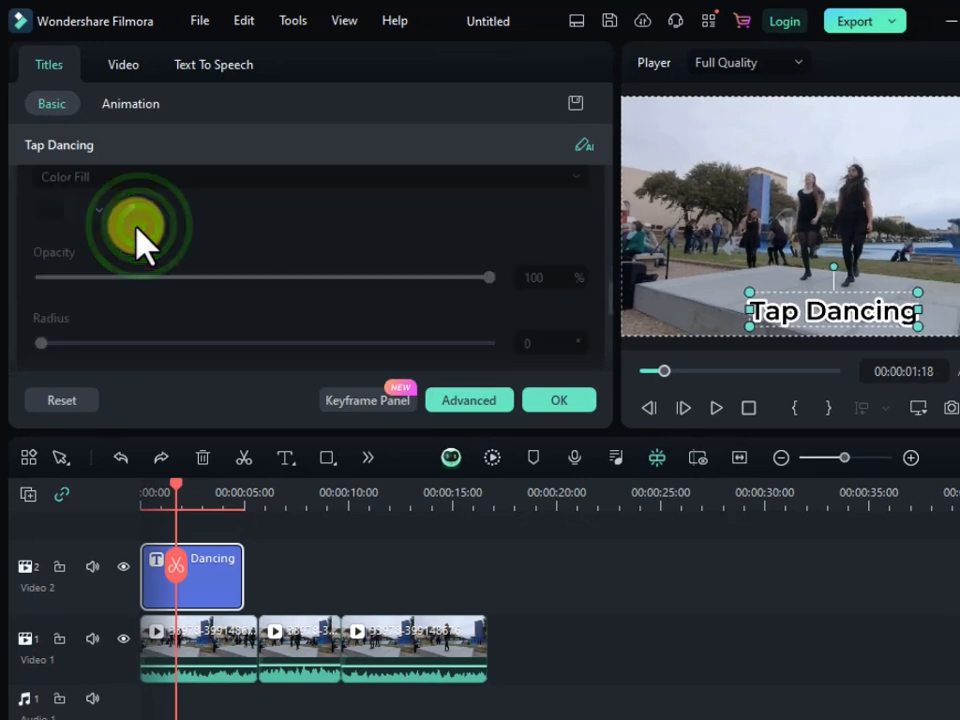
scroll(140, 238, "up", 2)
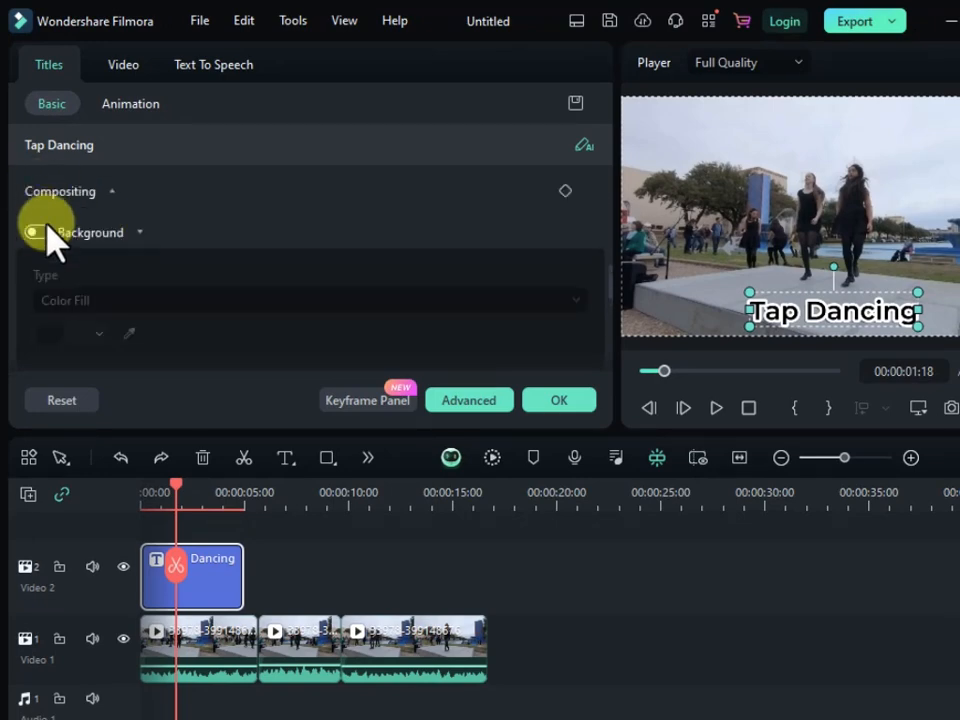
Enable the title's background, comparing it on and off, and keep its type as Color Fill.
left_click(42, 232)
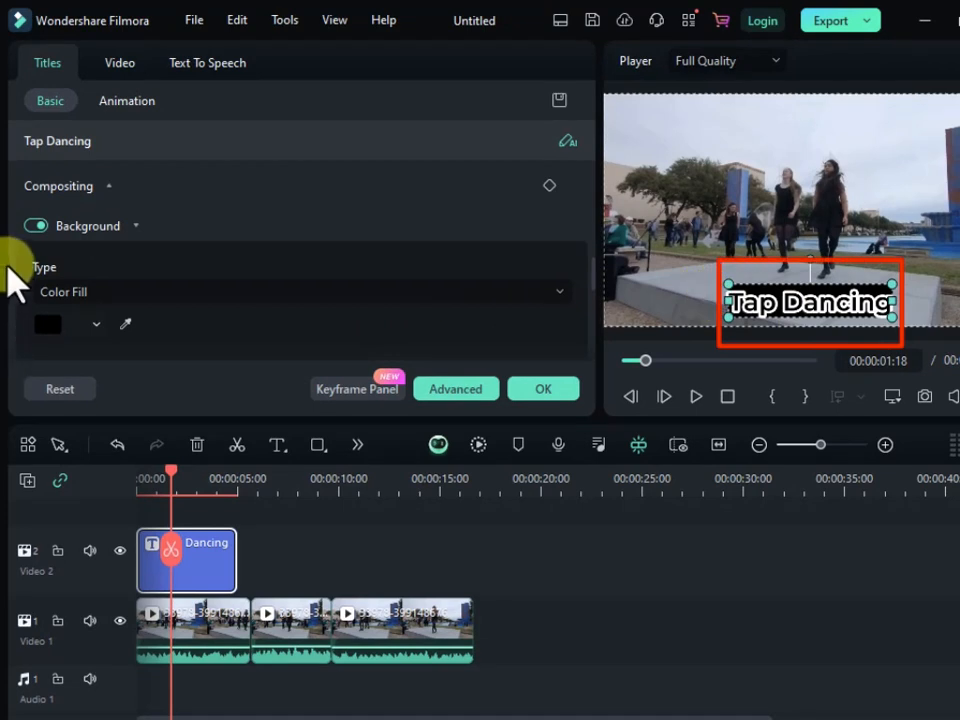
left_click(36, 225)
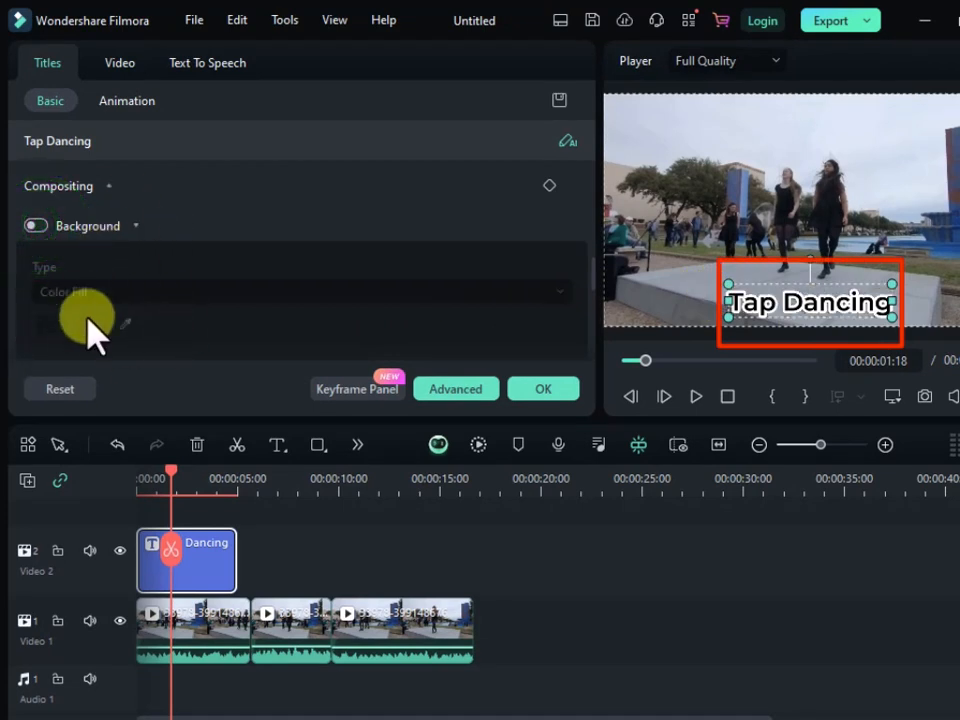
scroll(60, 275, "down", 1)
scroll(150, 288, "up", 1)
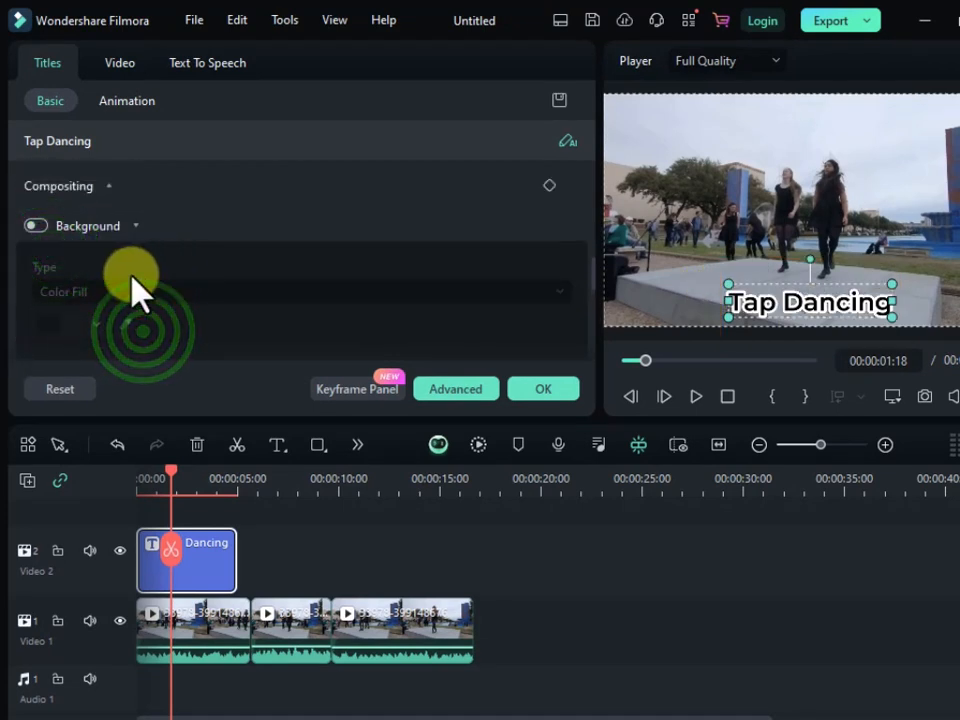
left_click(38, 225)
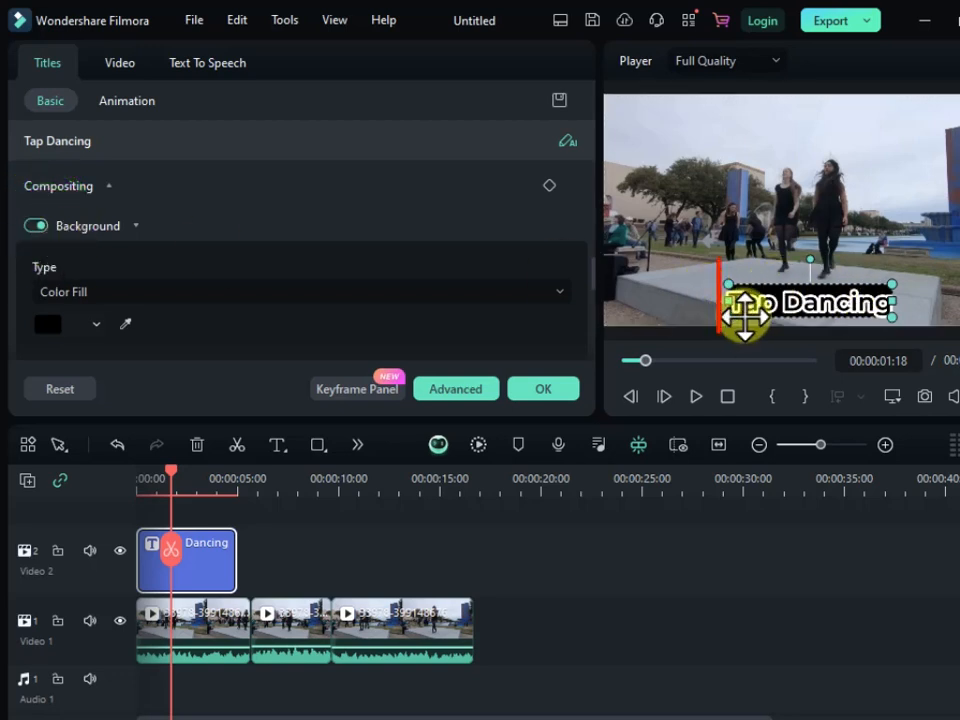
left_click(191, 292)
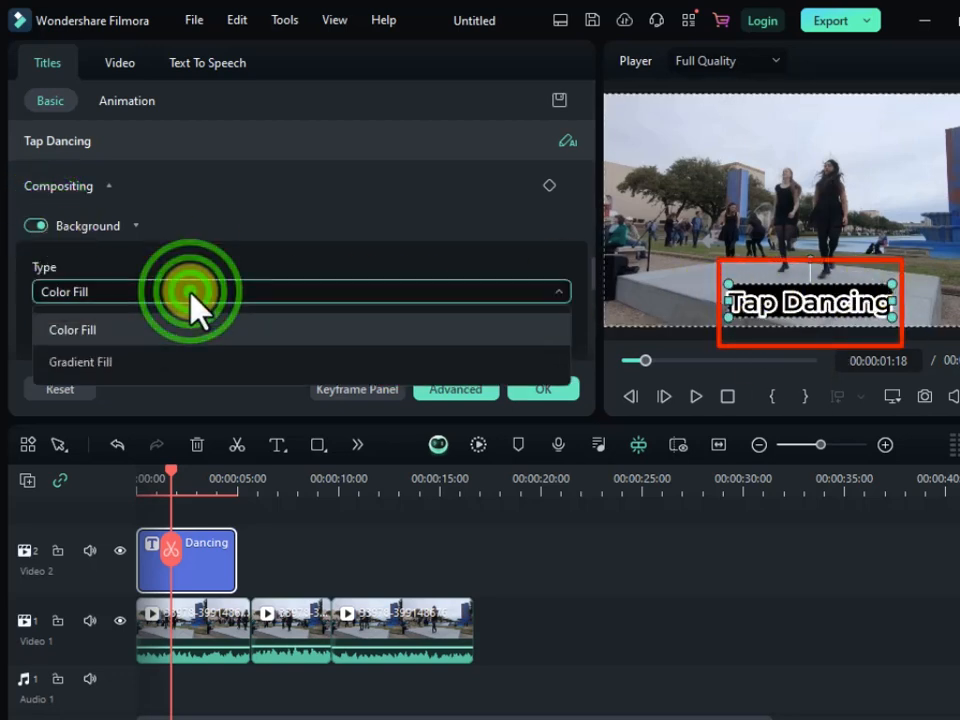
left_click(108, 343)
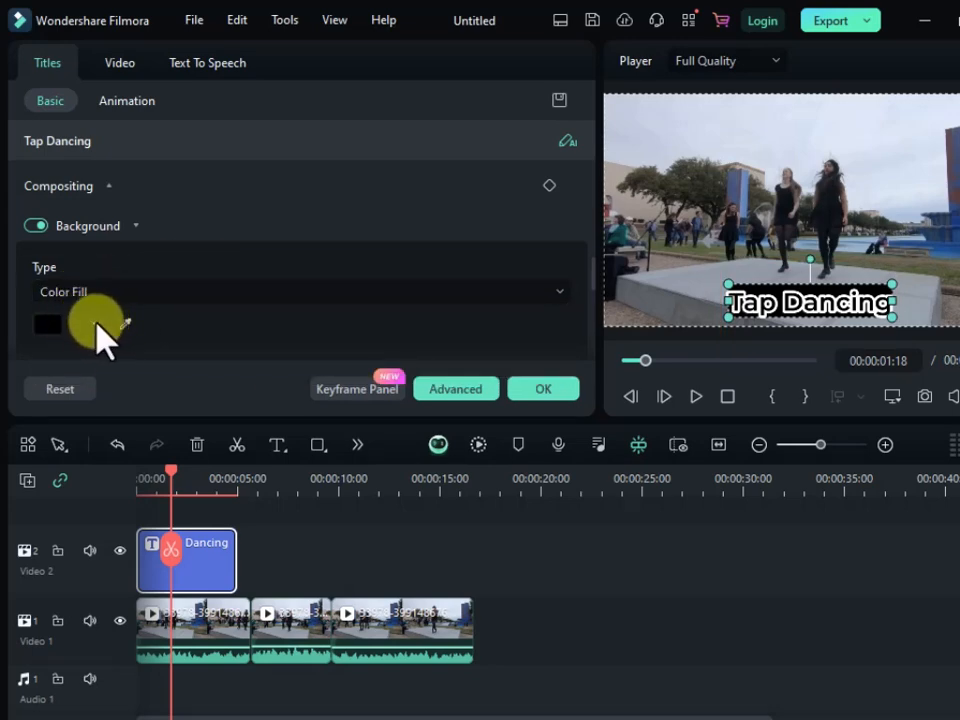
Try a muted red background fill, change it to light green, and move the title slightly lower in the frame.
left_click(97, 322)
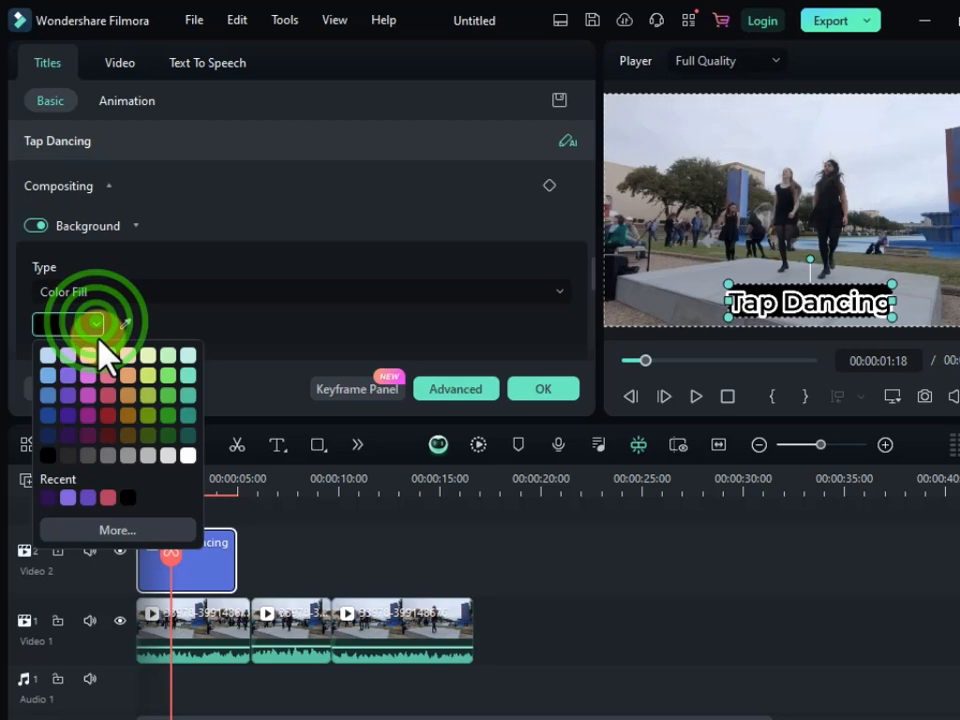
left_click(113, 393)
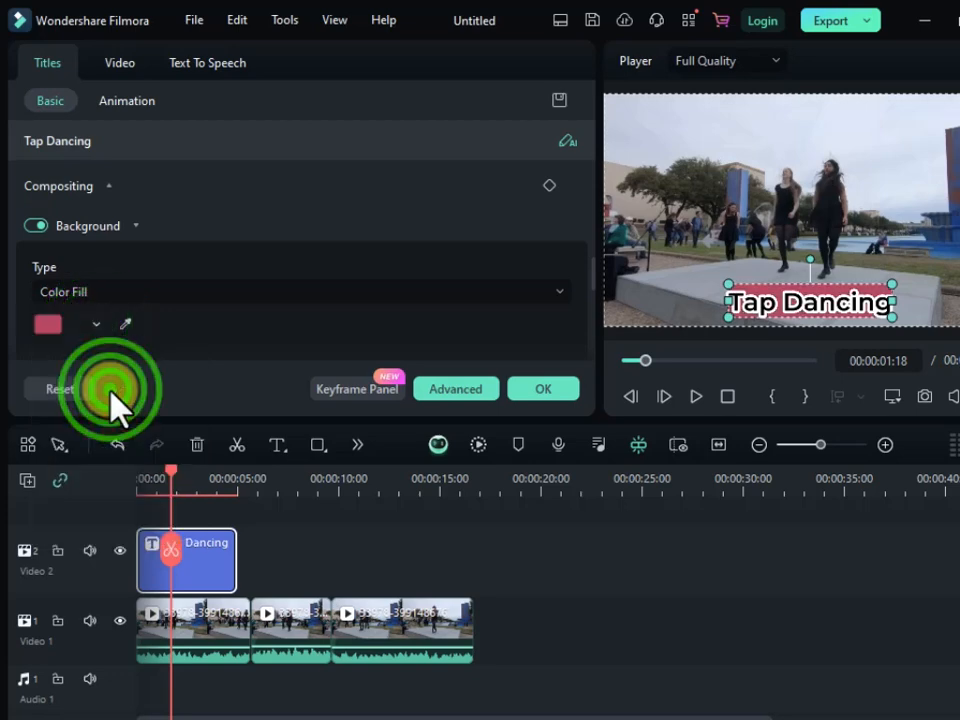
left_click(97, 322)
left_click(163, 383)
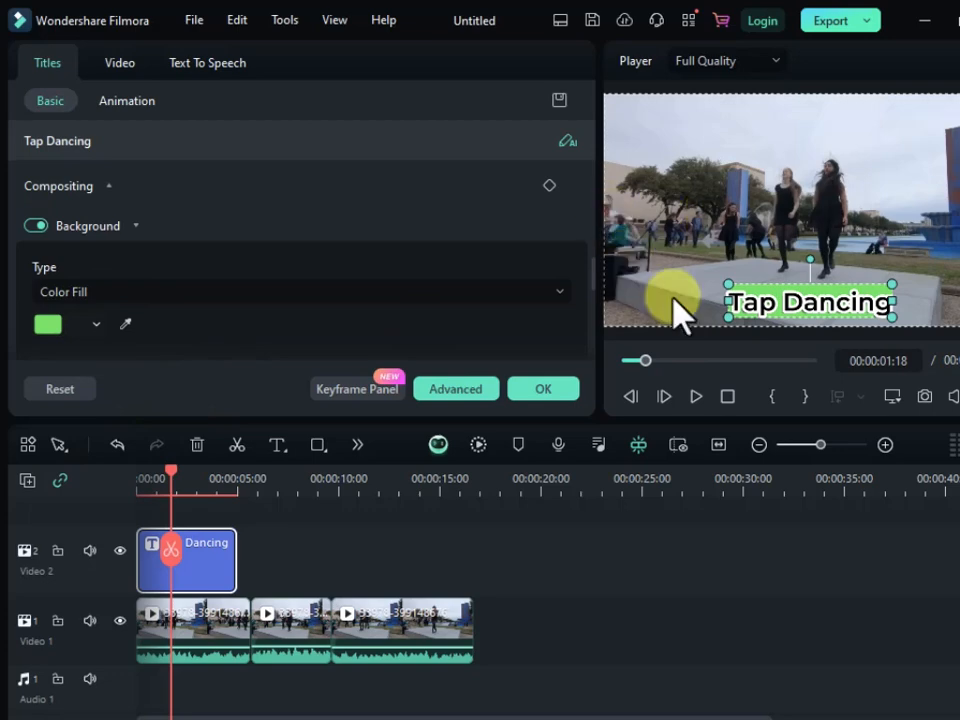
left_click_drag(735, 315, 735, 324)
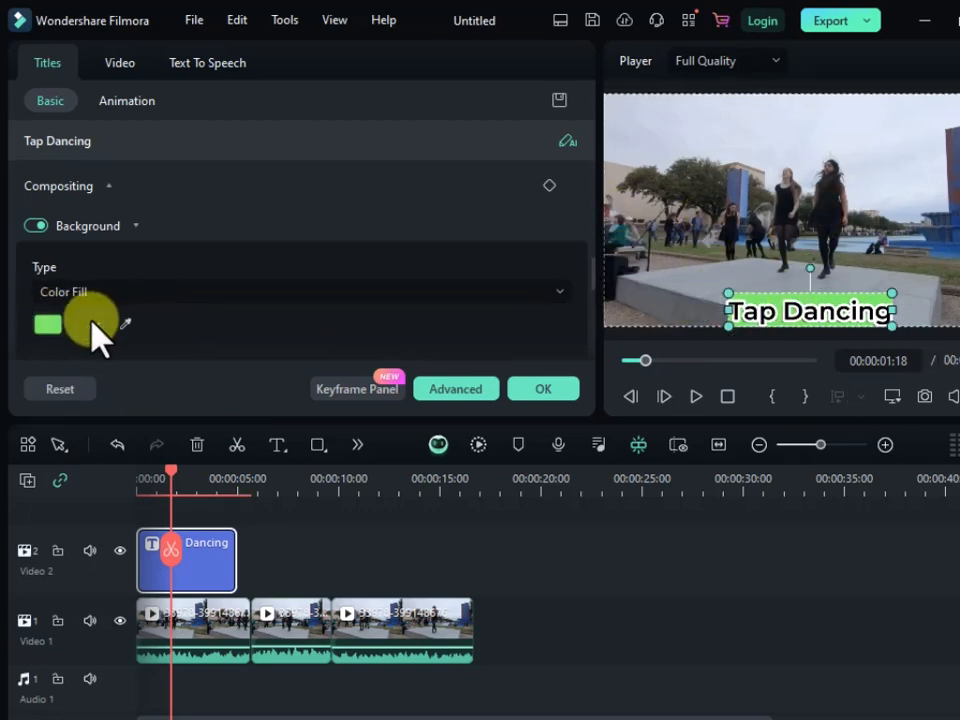
Change the title background's type to Gradient Fill.
left_click(97, 322)
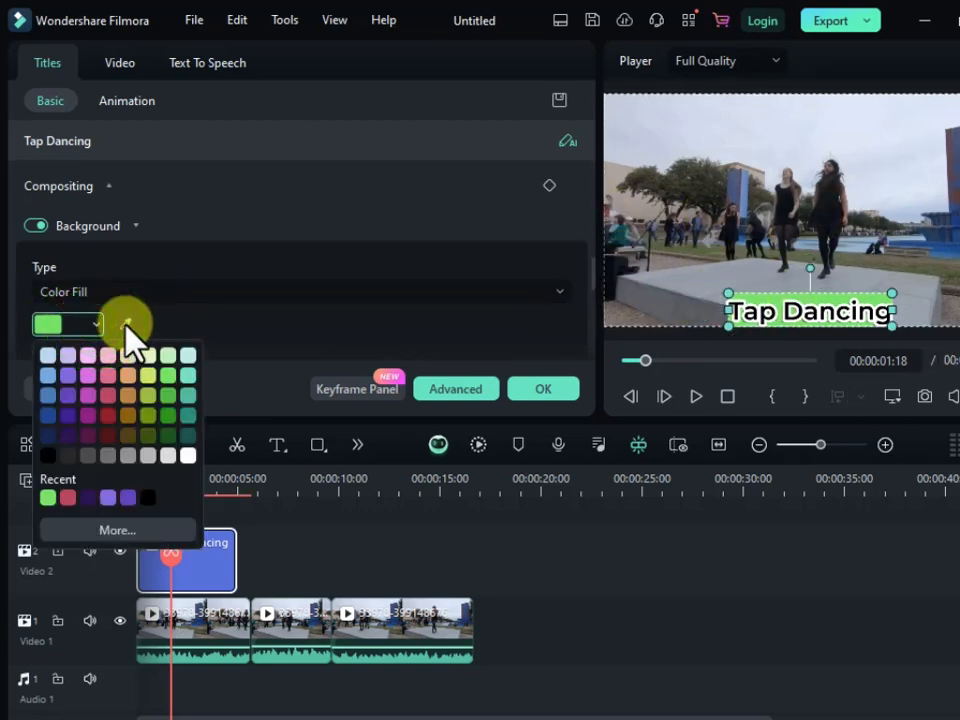
left_click(92, 322)
left_click(45, 325)
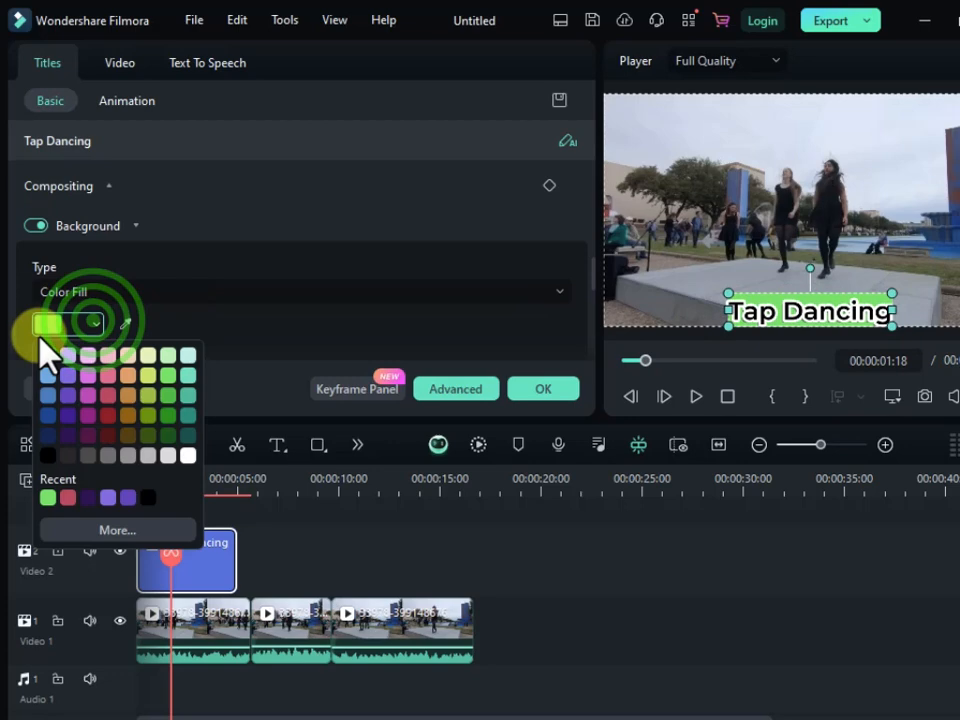
left_click(107, 291)
left_click(142, 364)
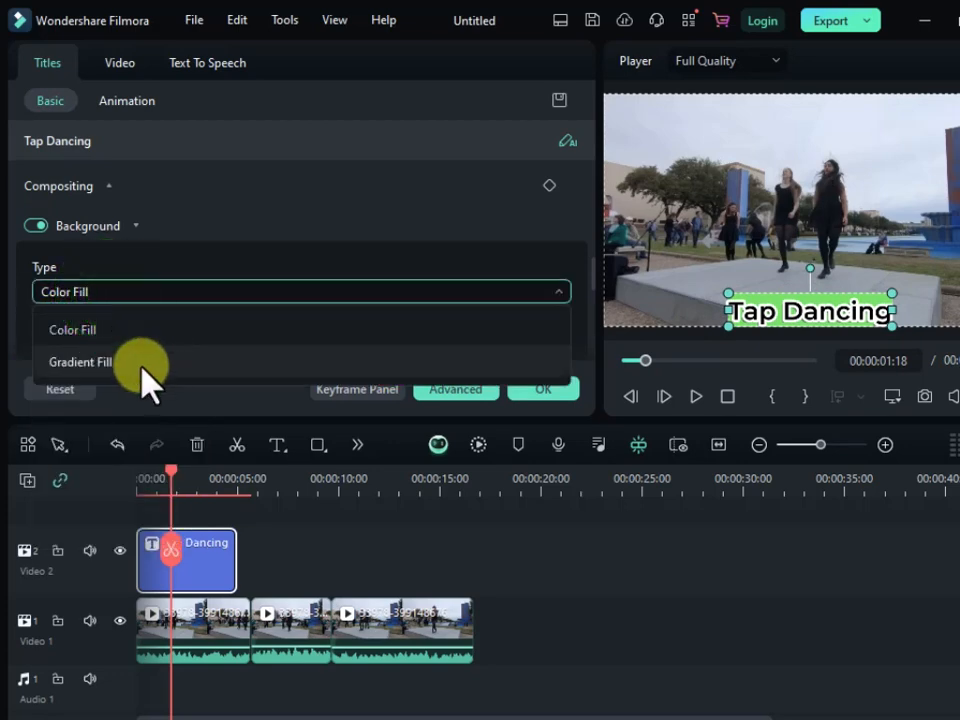
scroll(110, 314, "down", 1)
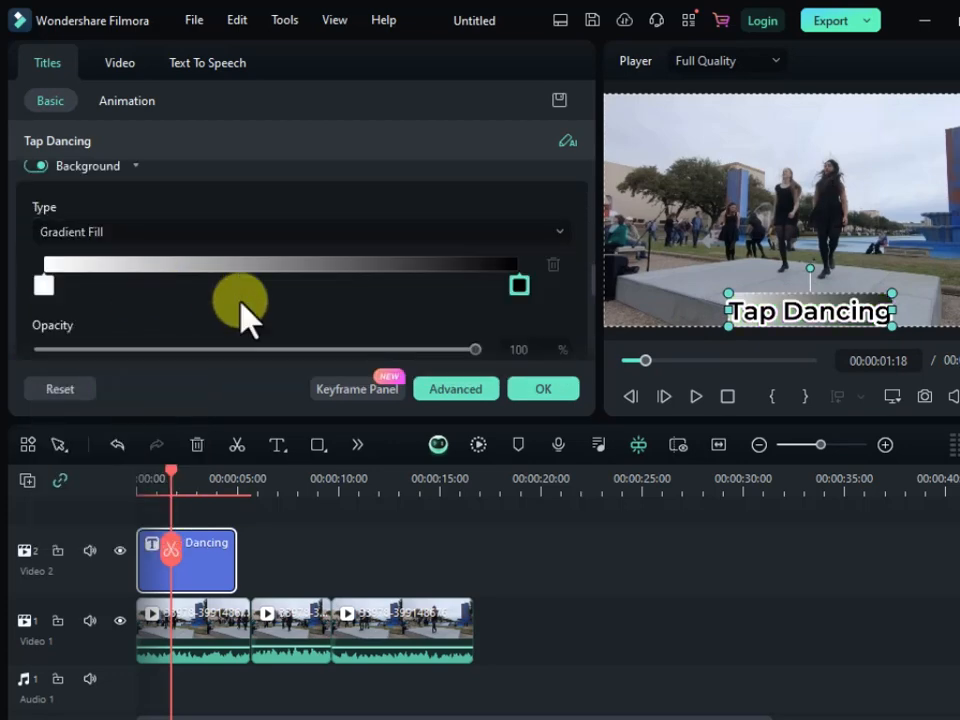
Set the background gradient's start colour to light purple and its end colour to magenta.
left_click(44, 287)
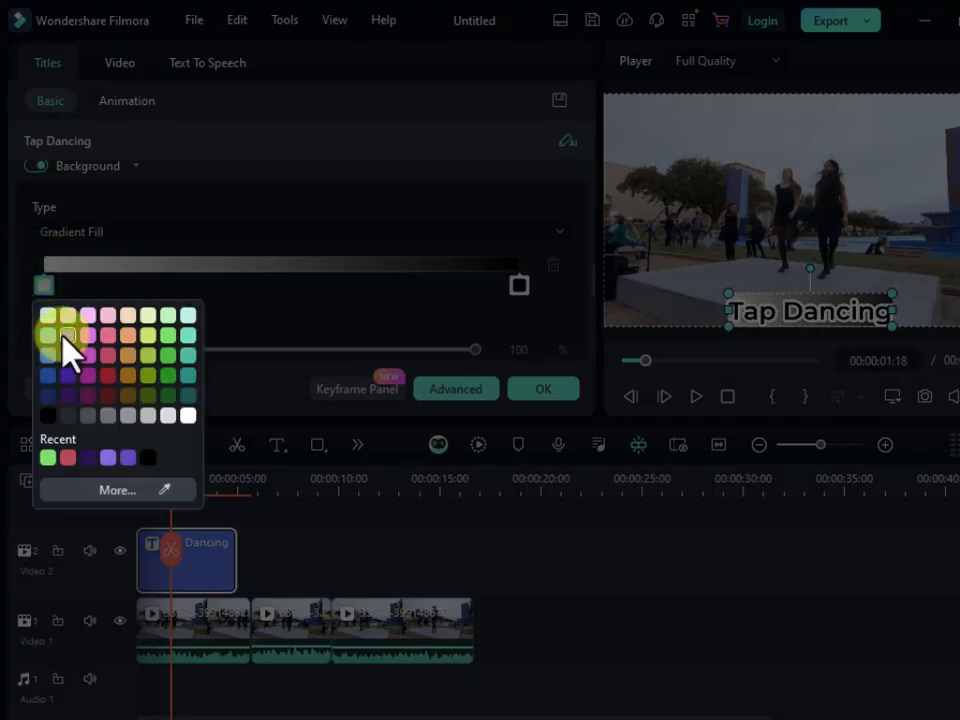
left_click(64, 338)
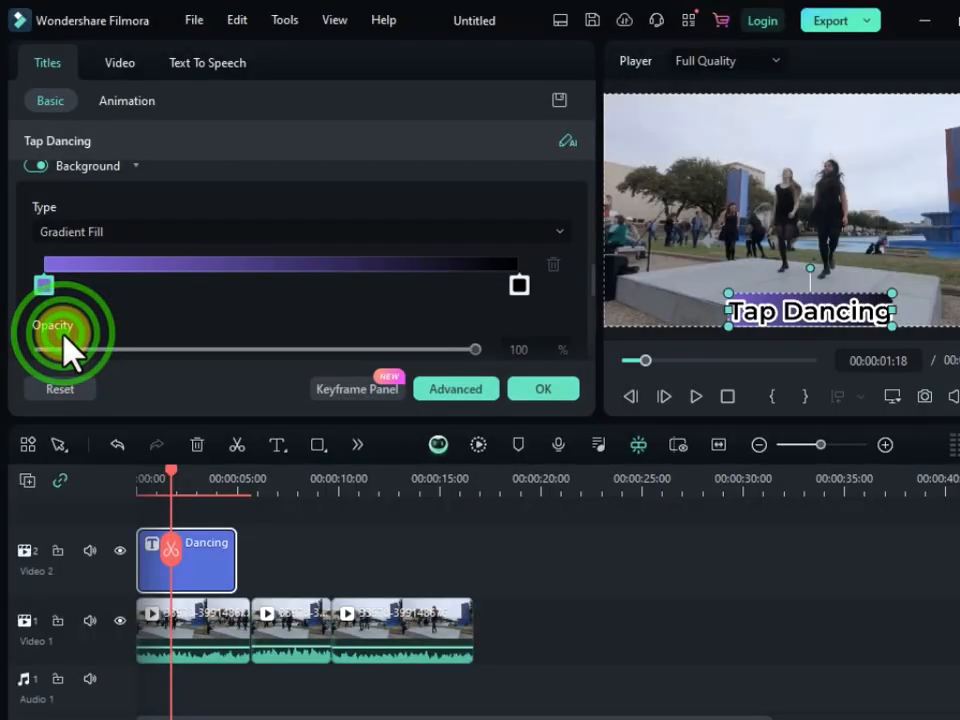
left_click(517, 287)
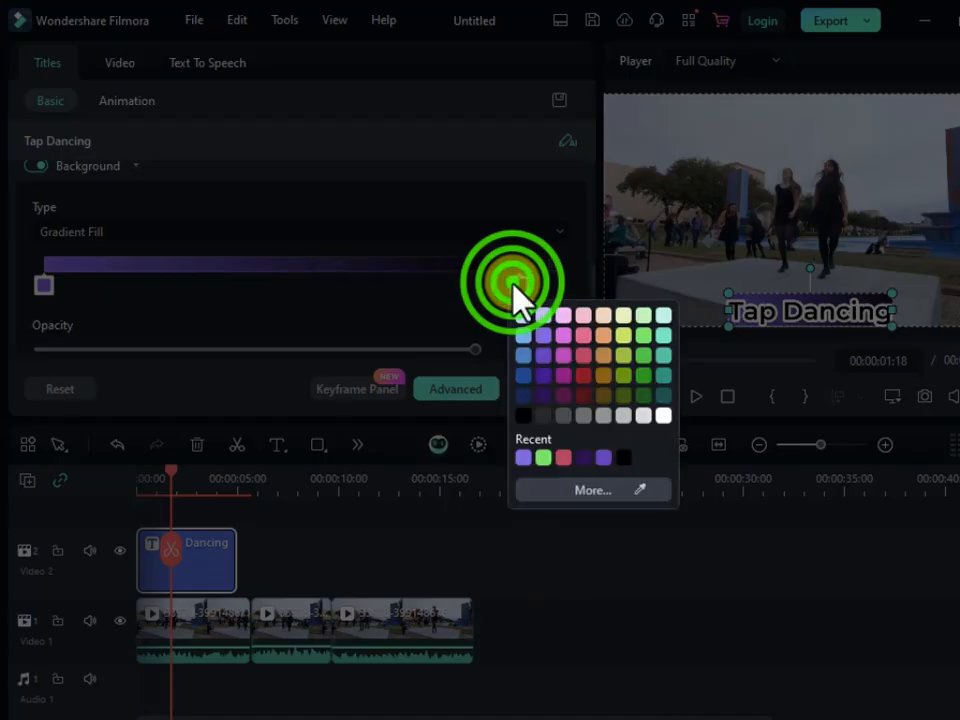
left_click(564, 354)
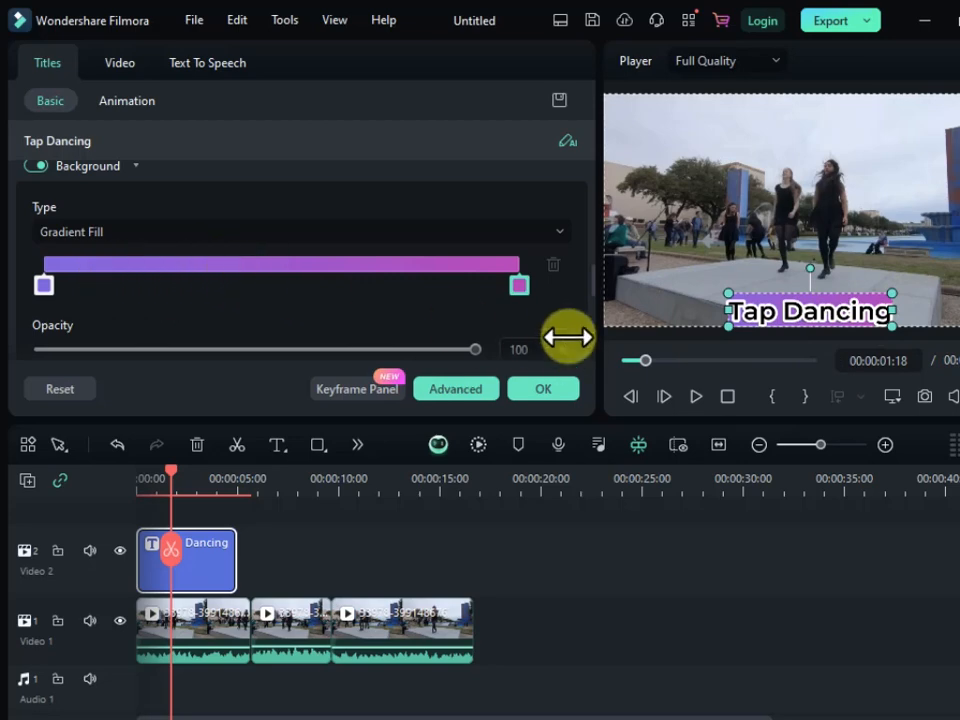
Try a title background opacity of 57% and set it to 80%.
scroll(413, 295, "down", 1)
scroll(413, 295, "down", 1)
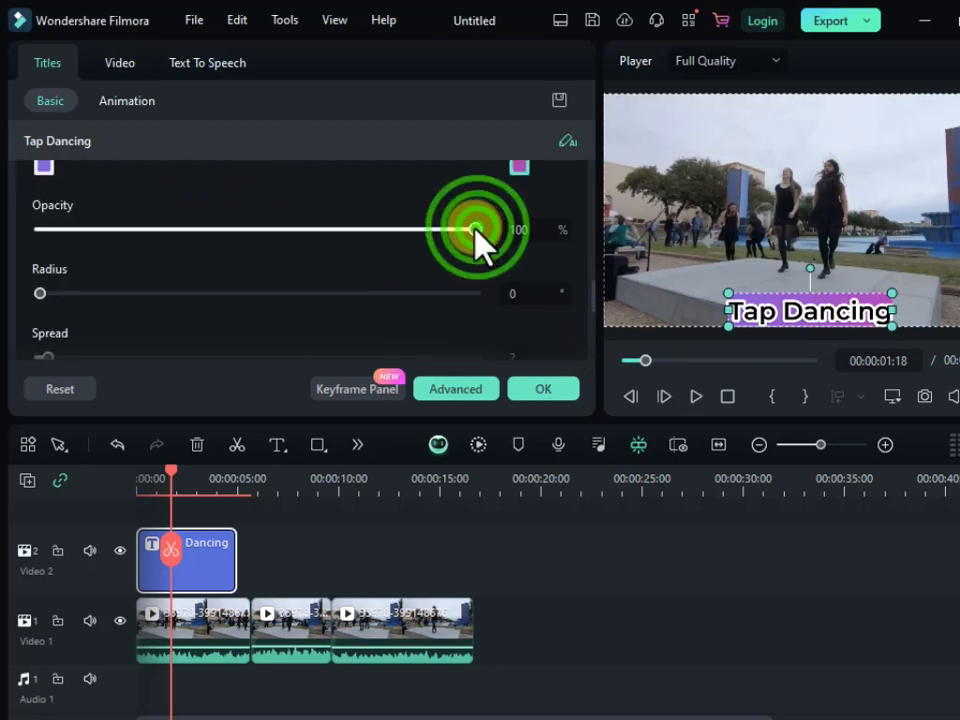
left_click_drag(476, 240, 289, 322)
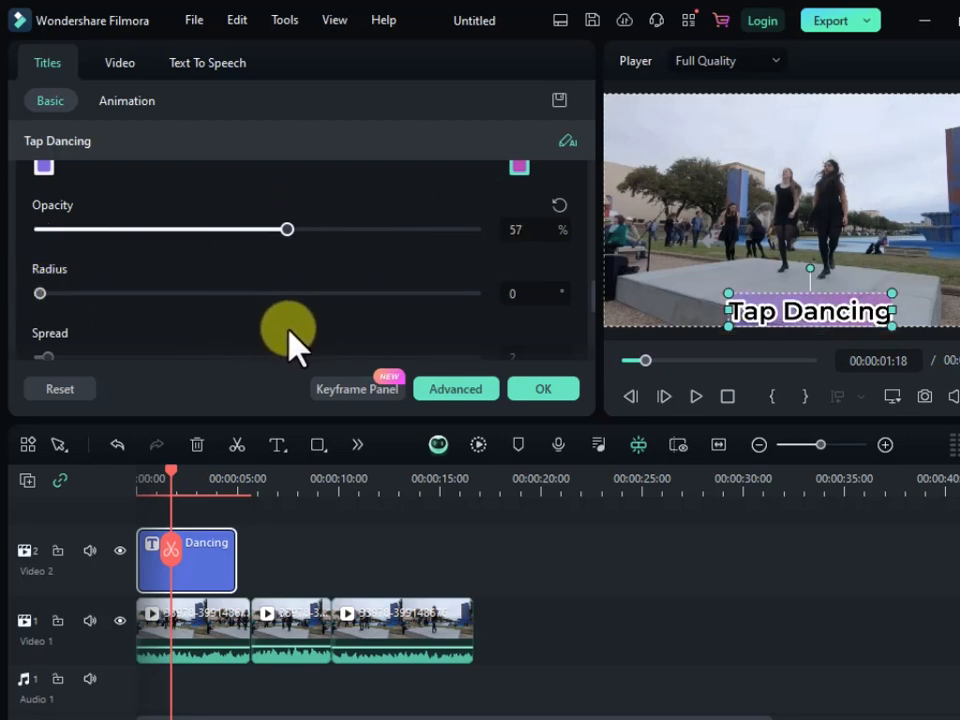
left_click_drag(389, 364, 390, 362)
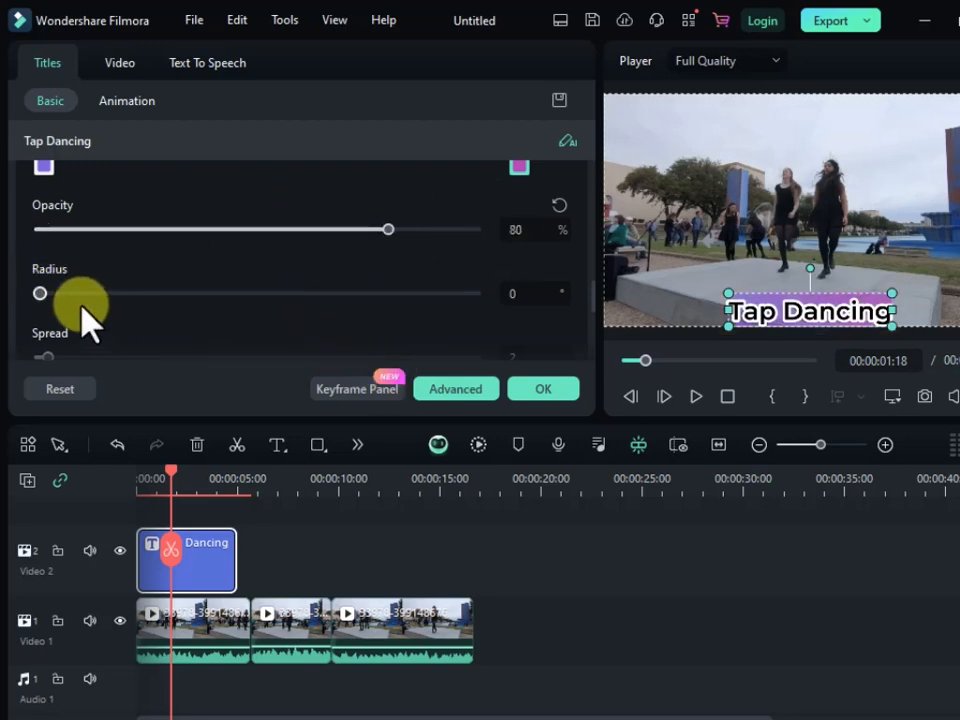
Restore the background's radius to 0 after trying 2, and set its spread to 29.
left_click_drag(70, 300, 52, 316)
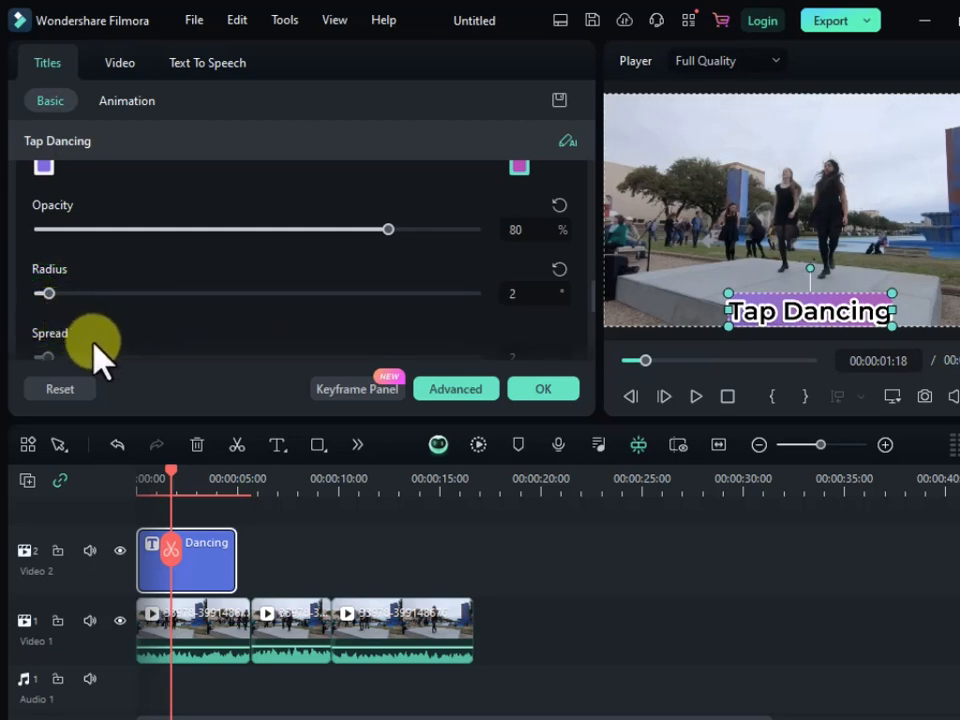
left_click(40, 293)
scroll(165, 285, "down", 2)
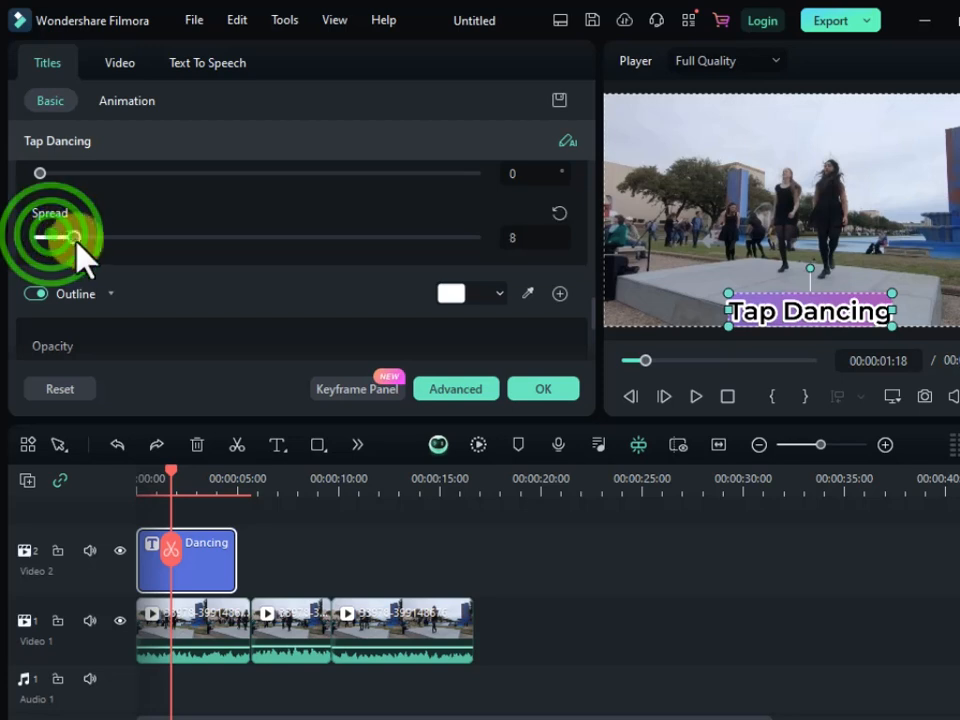
left_click_drag(76, 240, 166, 323)
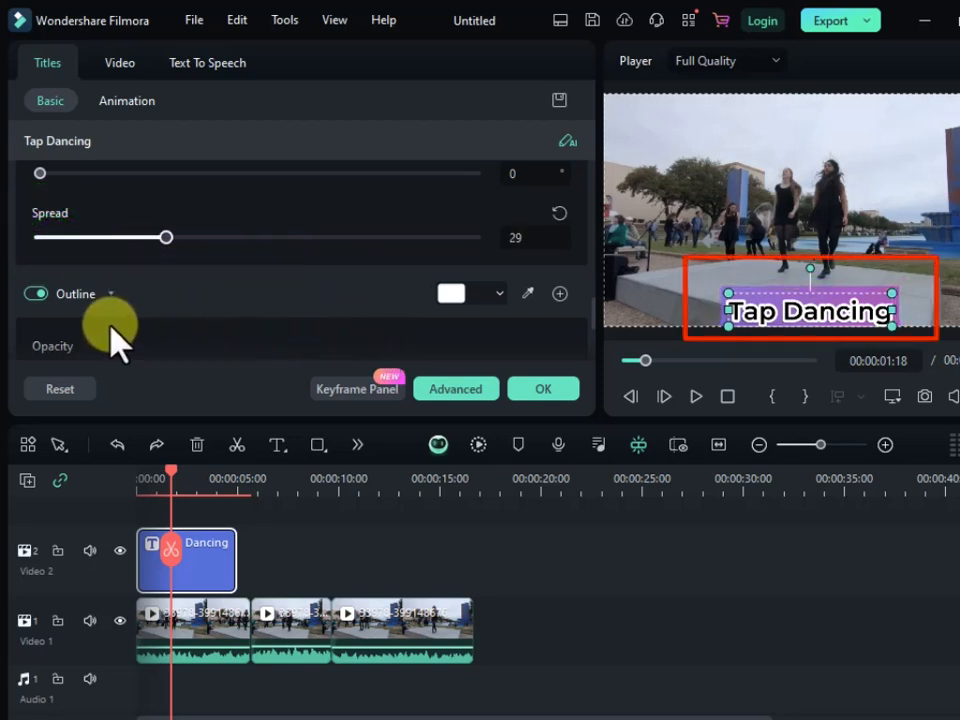
Return the title background's spread to 0 and set the title outline's opacity to 91%.
left_click_drag(115, 345, 6, 332)
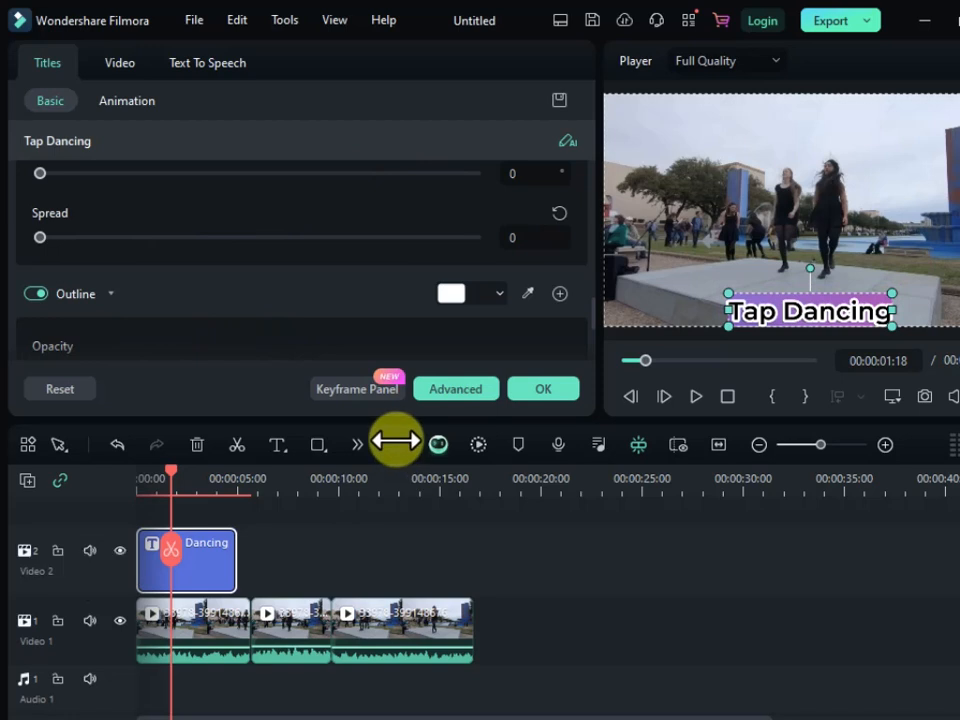
scroll(154, 306, "down", 3)
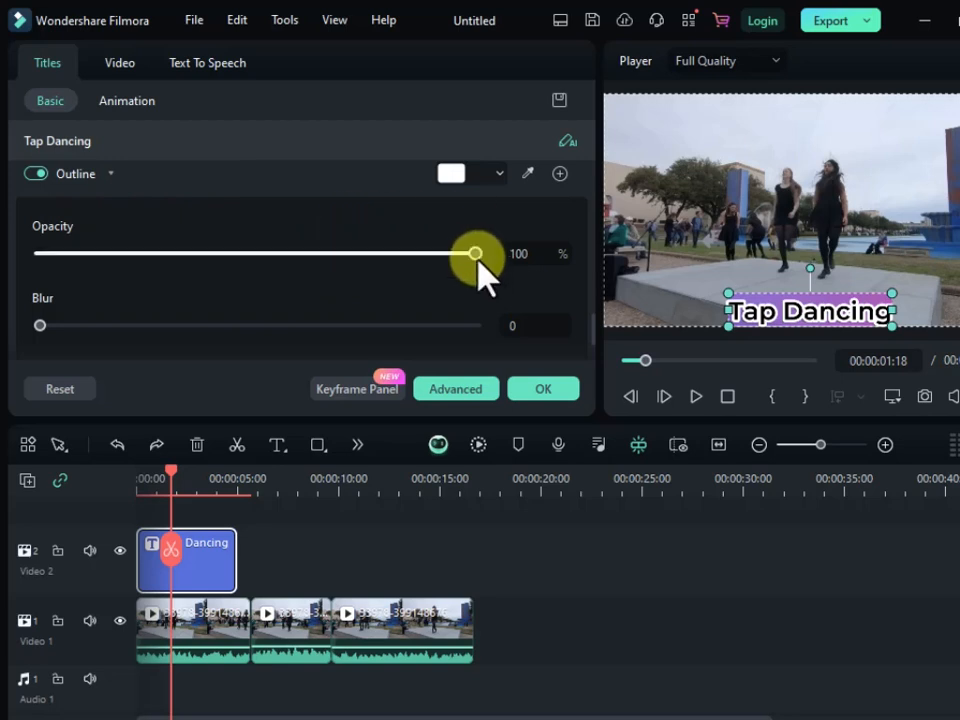
left_click_drag(476, 254, 437, 335)
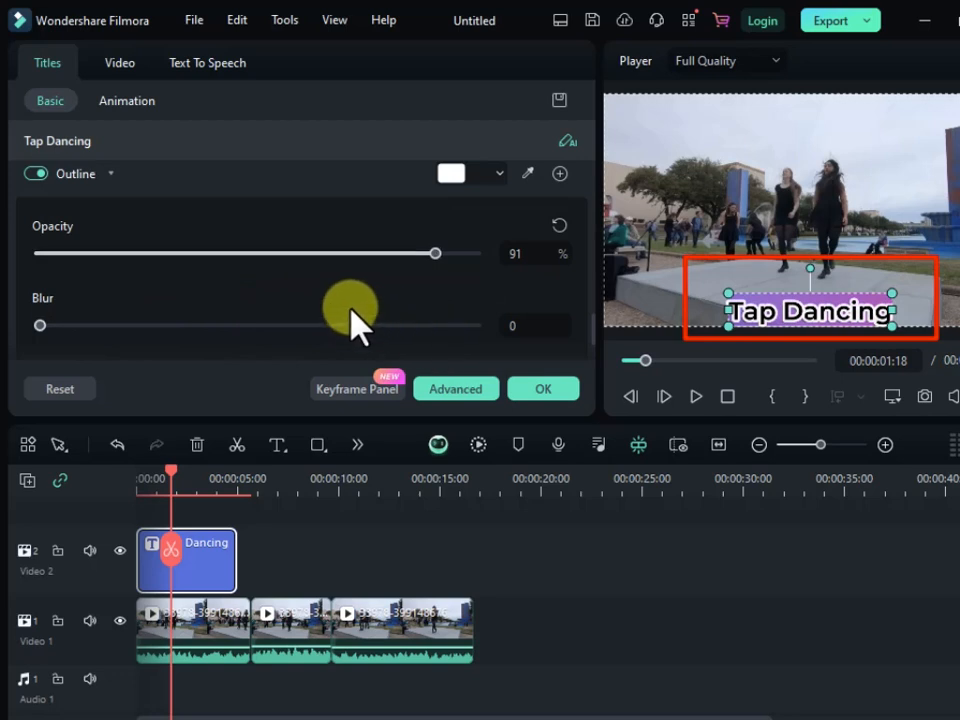
Try other blur and thickness values for the title outline, returning blur to 0 and thickness to 21.
left_click_drag(40, 326, 1, 352)
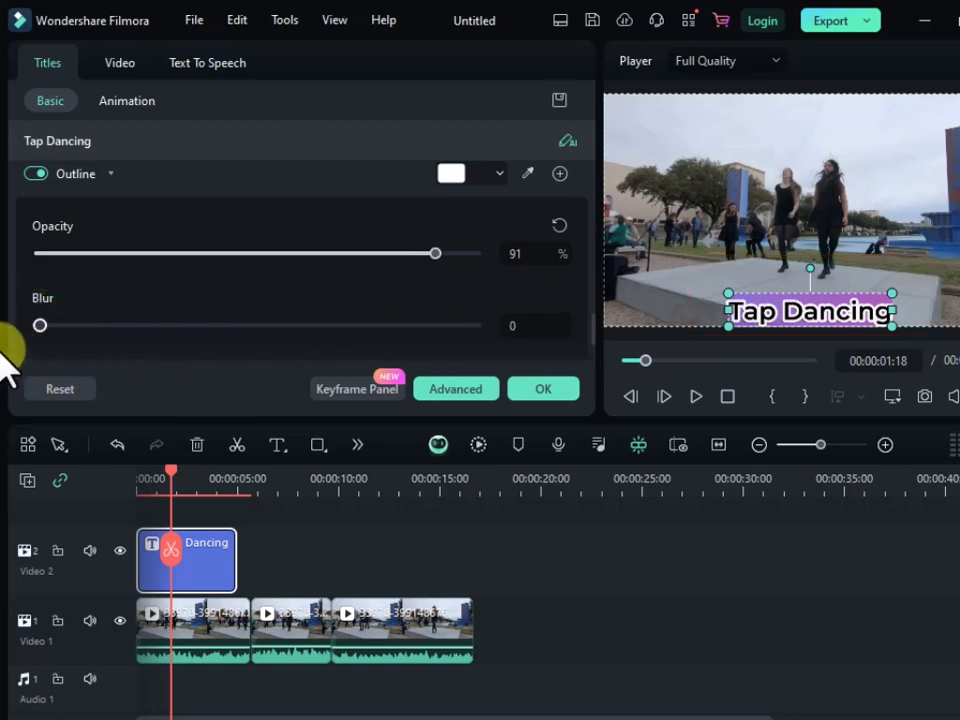
key("super")
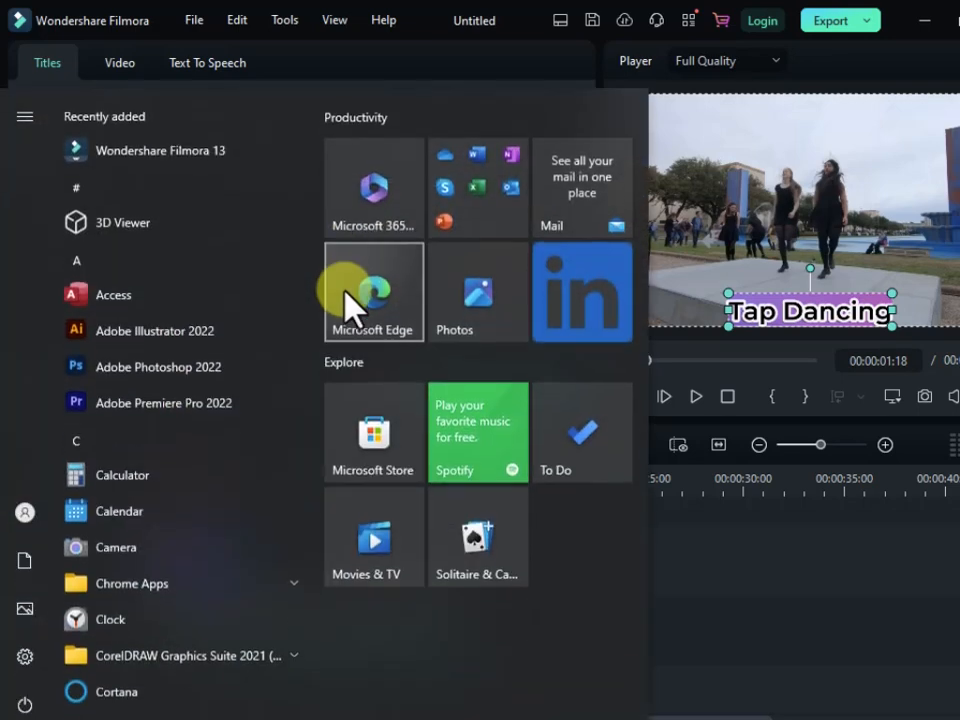
key("super")
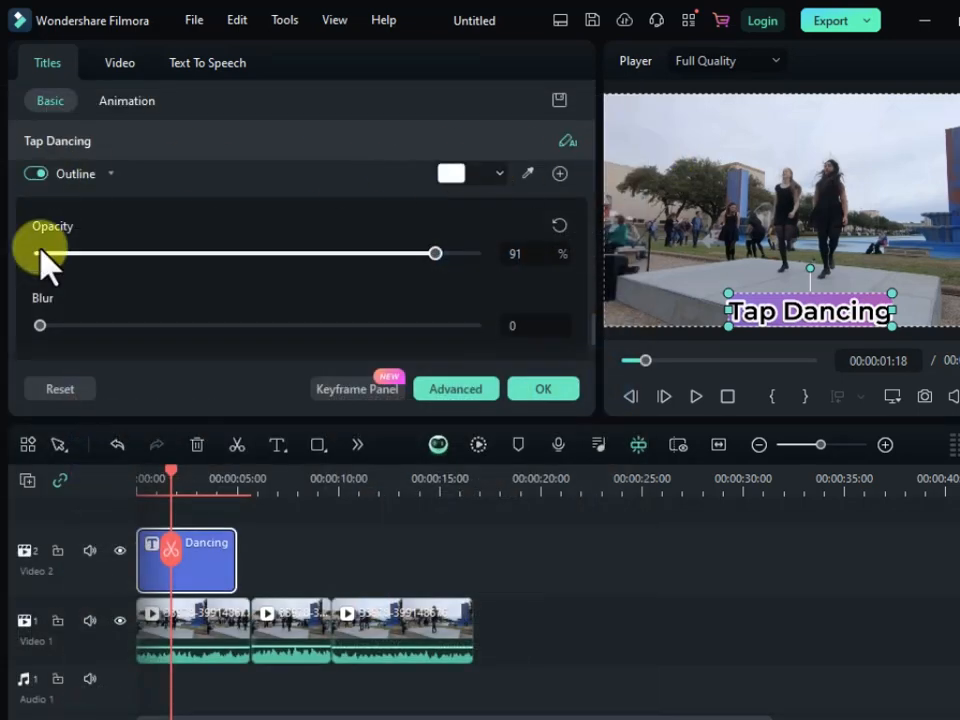
scroll(64, 279, "down", 4)
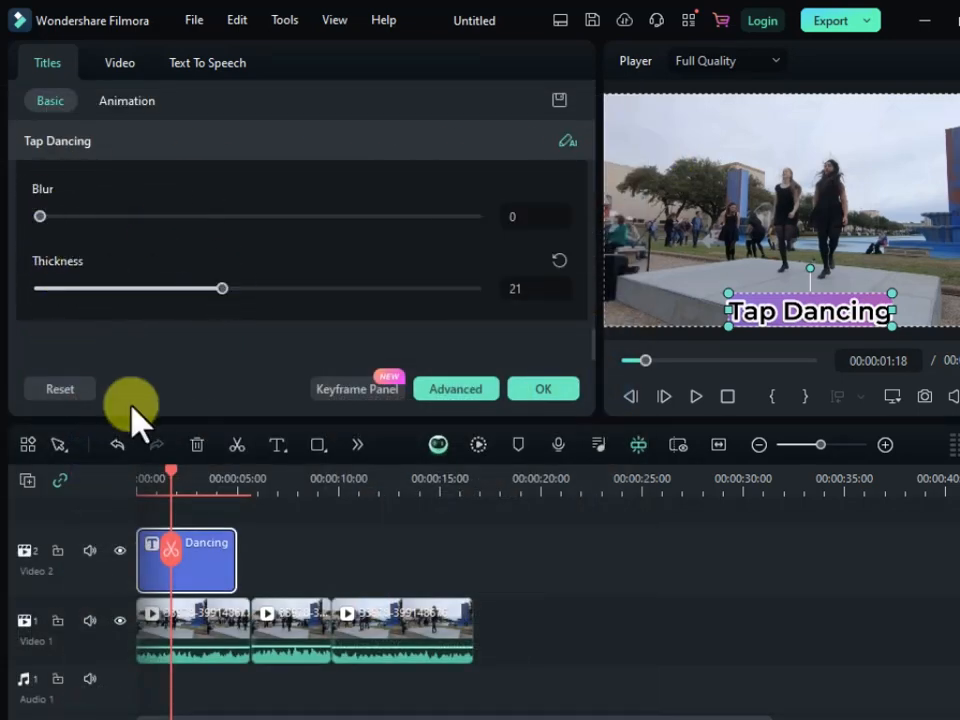
left_click_drag(170, 288, 162, 323)
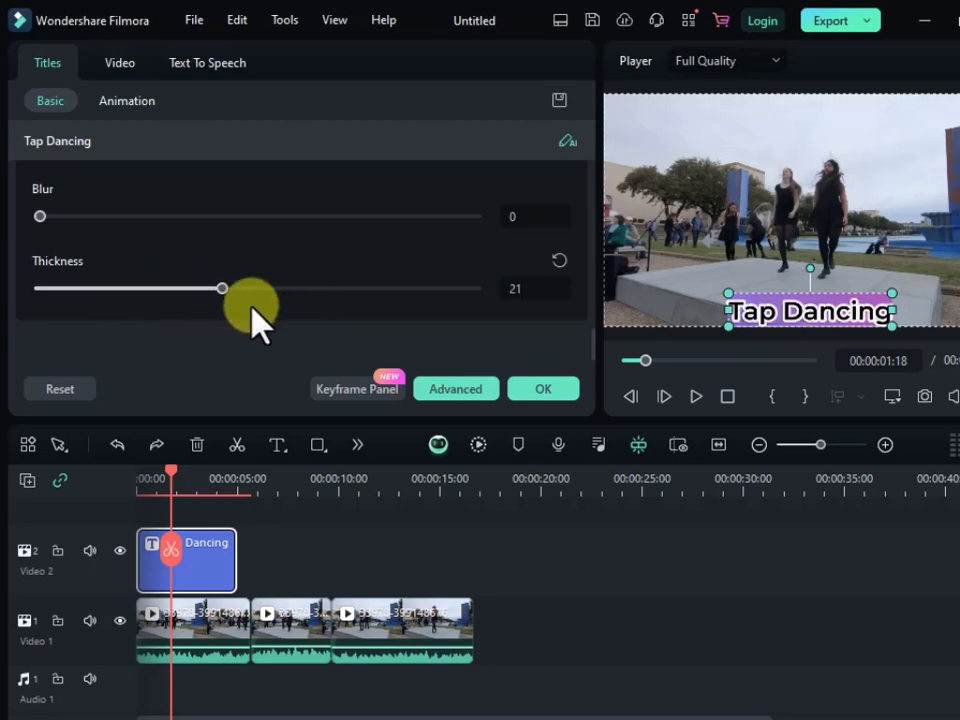
scroll(257, 321, "down", 10)
scroll(409, 336, "up", 10)
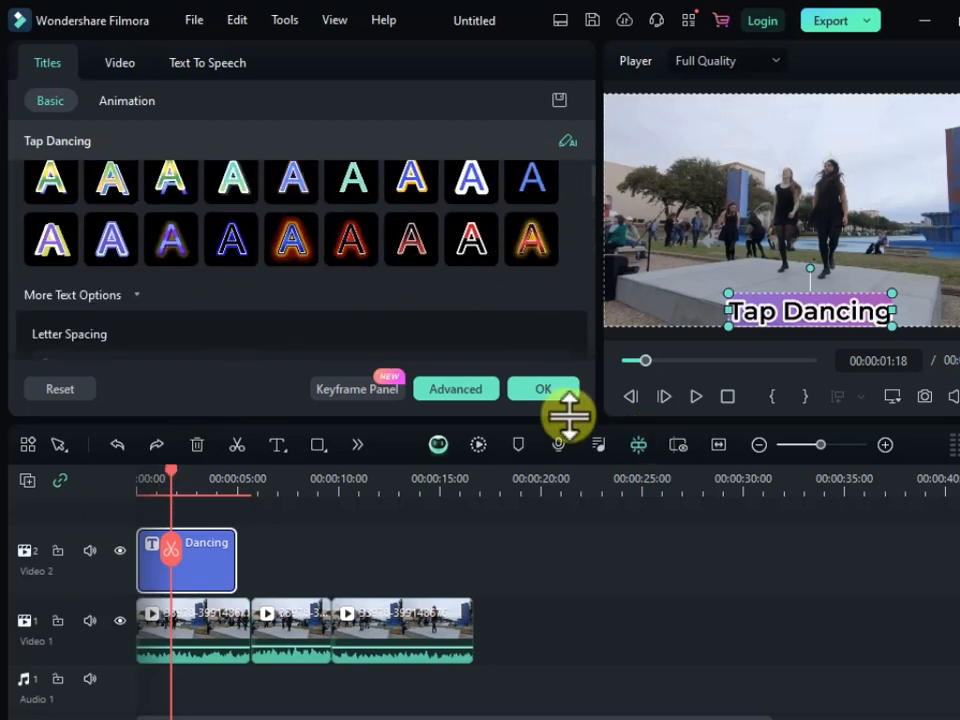
Confirm the title settings and deselect the title.
left_click(546, 390)
left_click(660, 522)
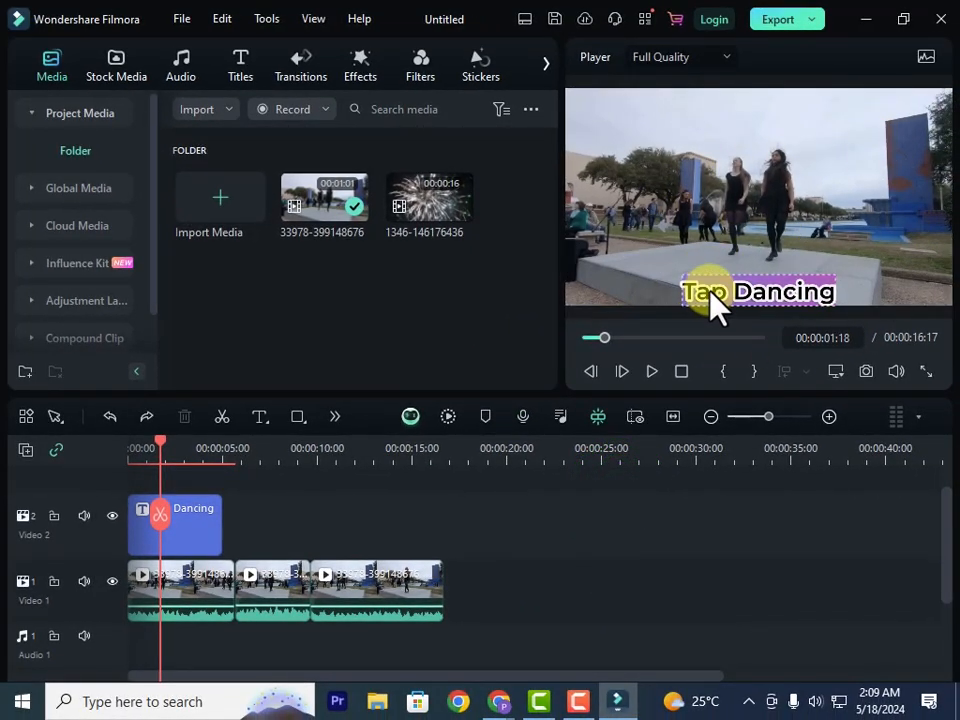
left_click(668, 216)
left_click(783, 284)
left_click(597, 182)
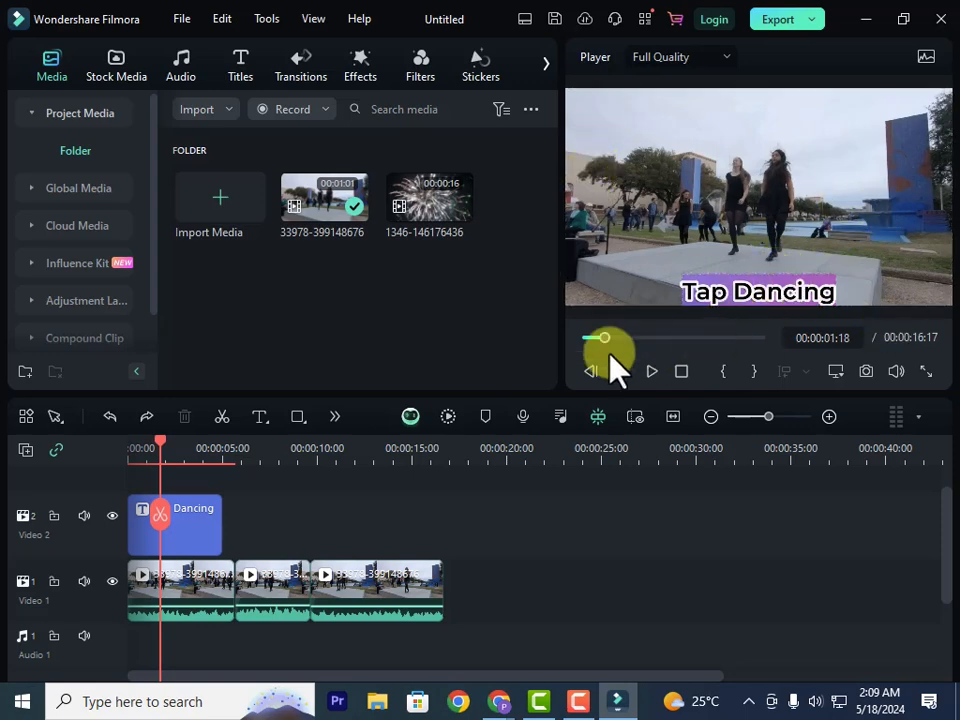
Play the video from the start in full screen, return to the editor and pause the playback.
left_click_drag(157, 440, 129, 444)
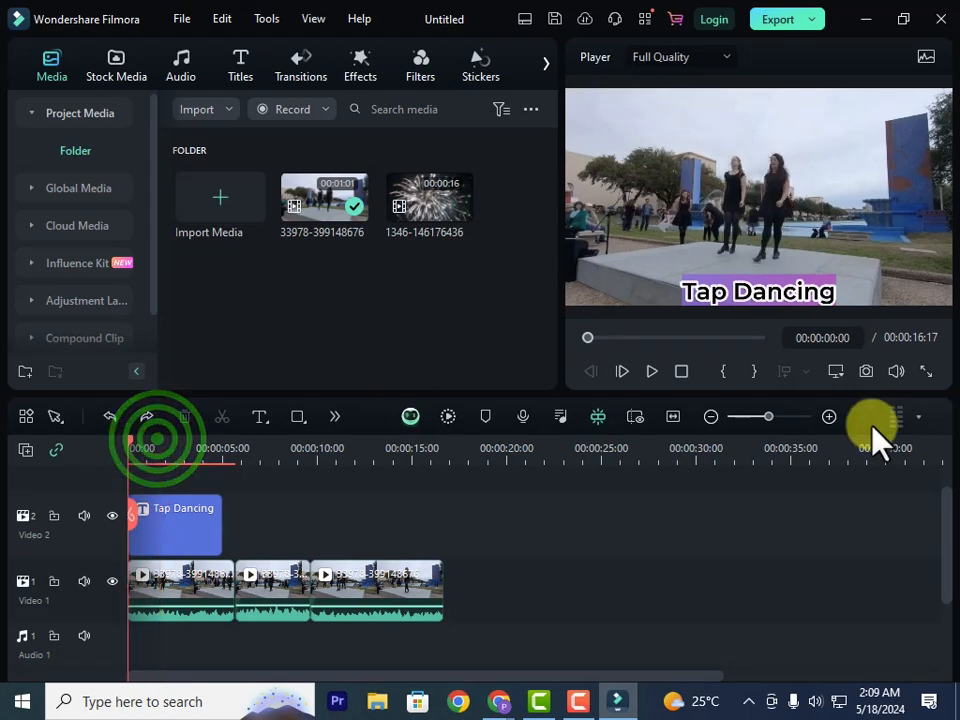
left_click(926, 371)
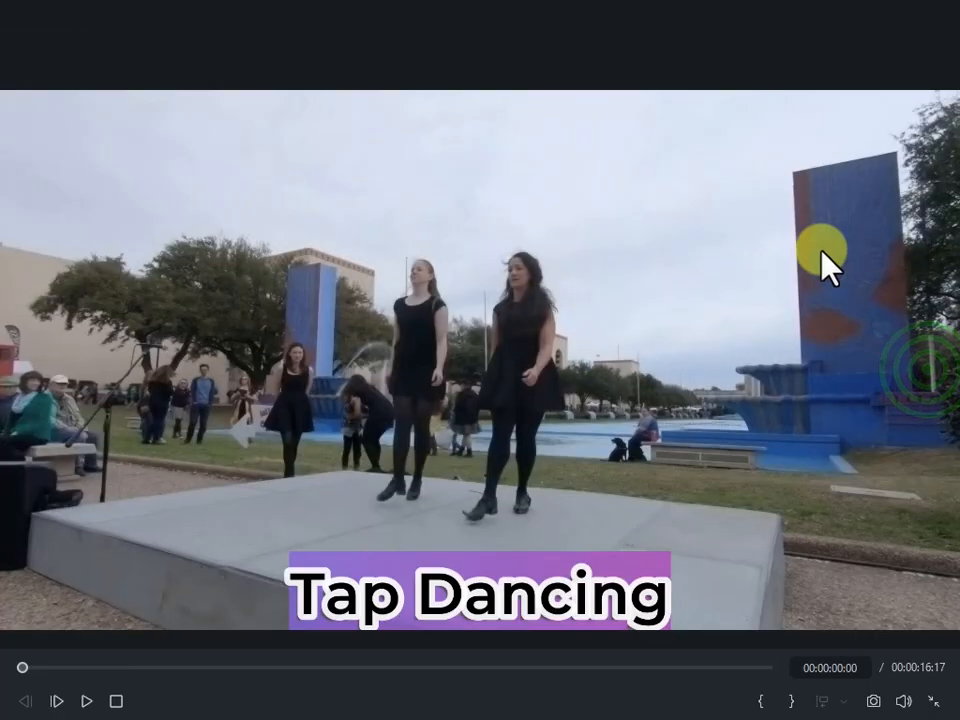
left_click(80, 703)
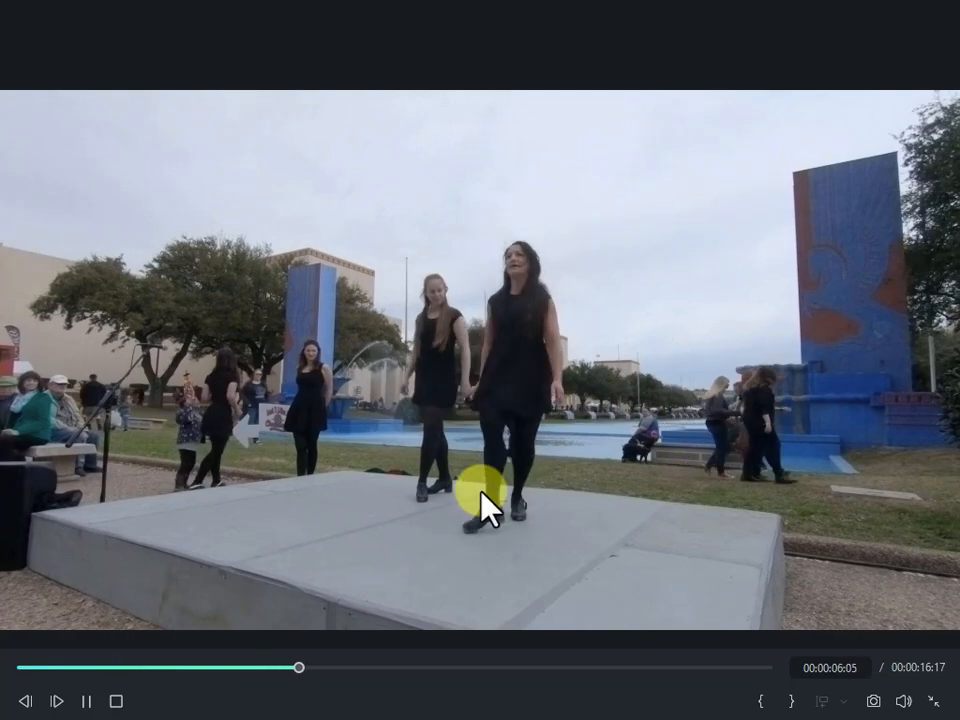
left_click(932, 703)
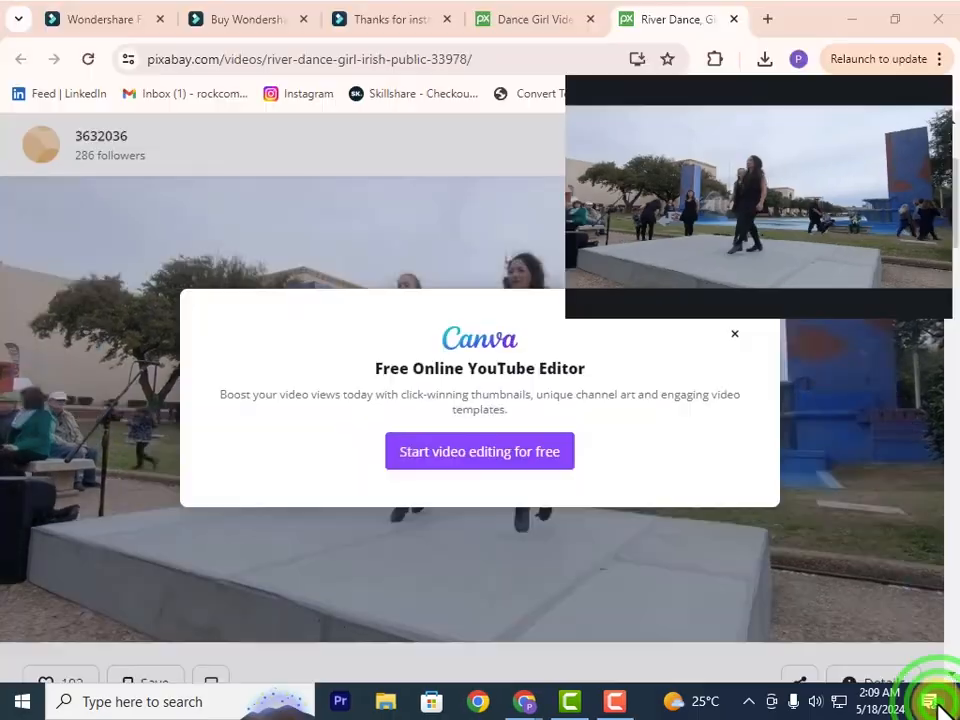
left_click(648, 378)
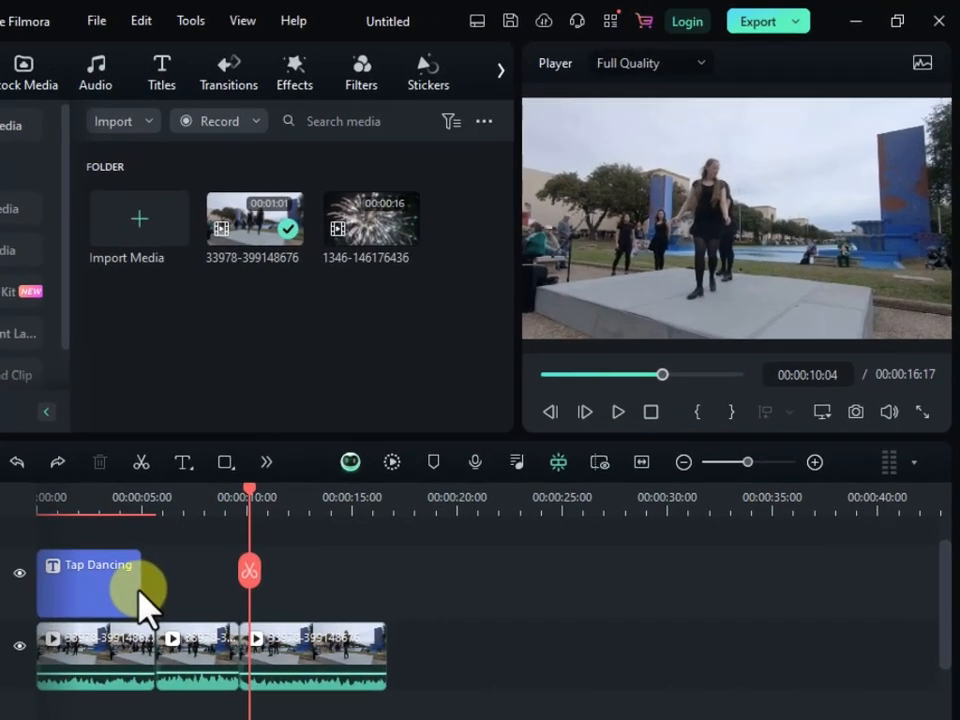
Extend the Tap Dancing title to the end of the third dance clip and play part of the result.
left_click(221, 537)
left_click_drag(138, 594, 386, 690)
left_click(660, 414)
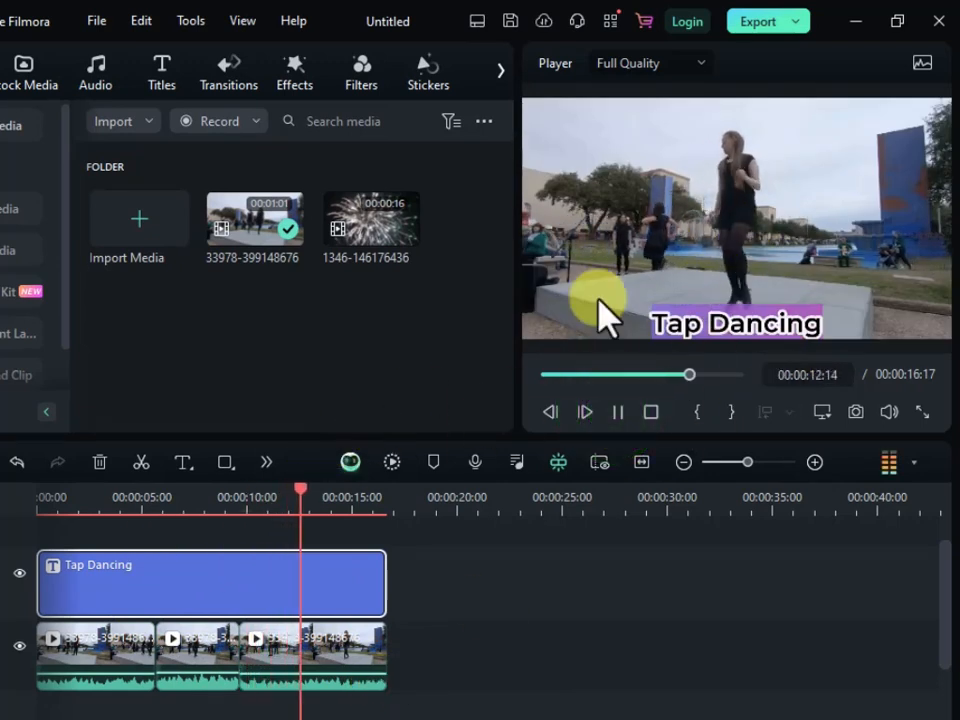
left_click(618, 413)
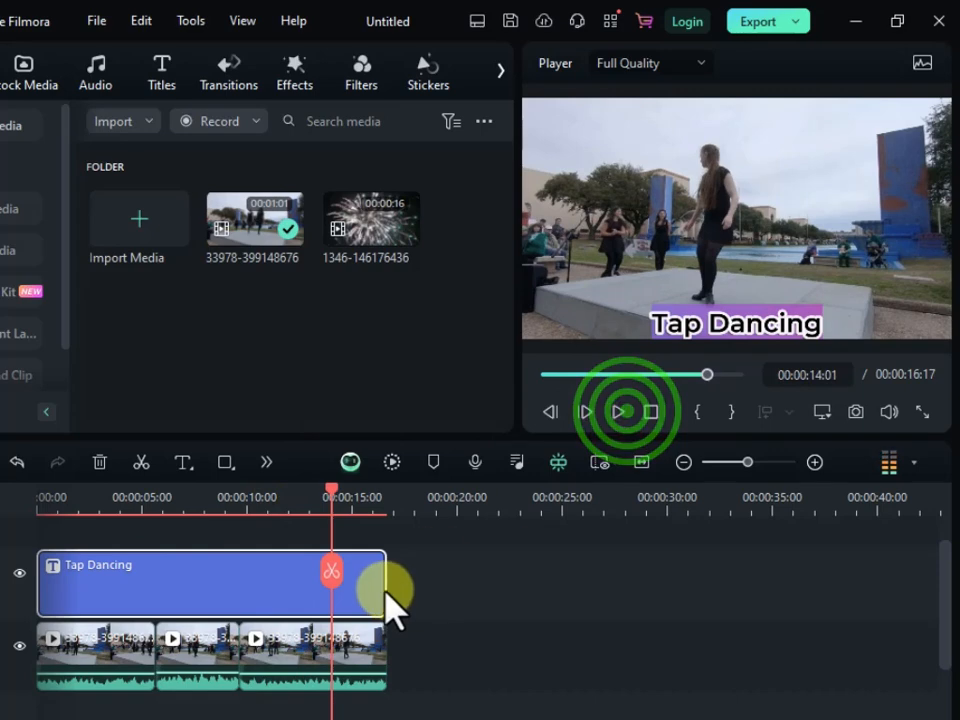
Shorten the Tap Dancing title to about 2 seconds and play the video from the start to check it.
left_click_drag(386, 592, 81, 596)
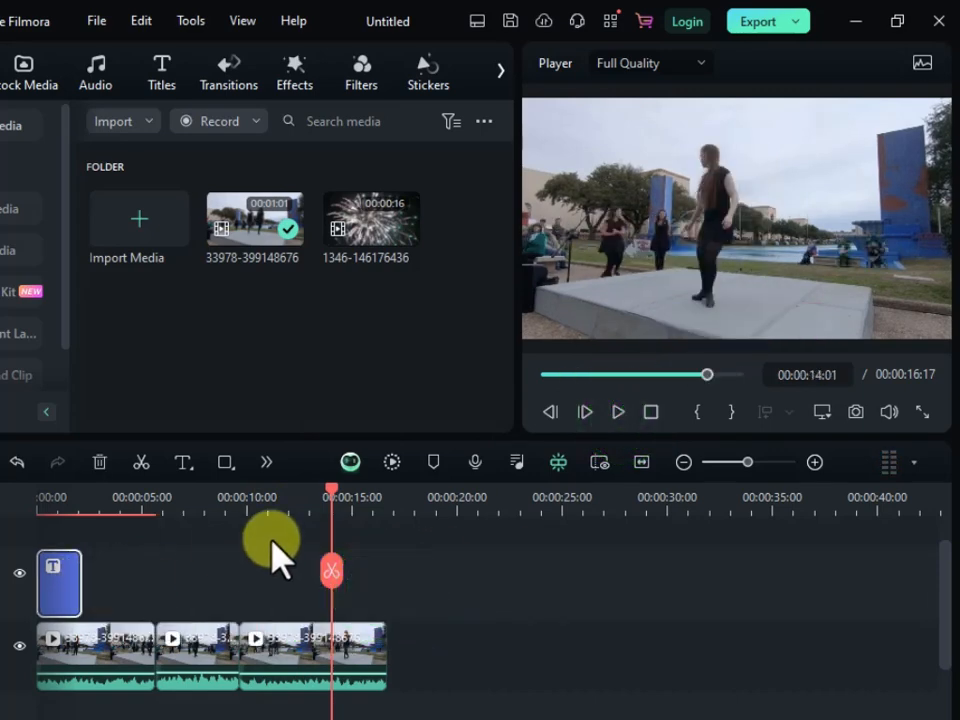
left_click_drag(703, 381, 548, 385)
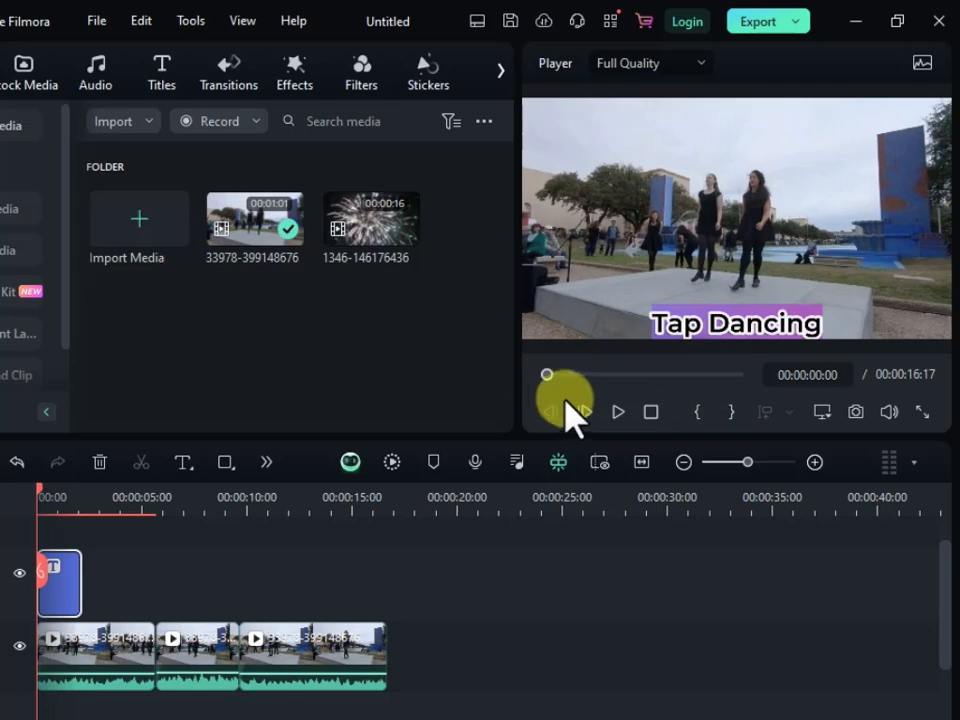
left_click(618, 412)
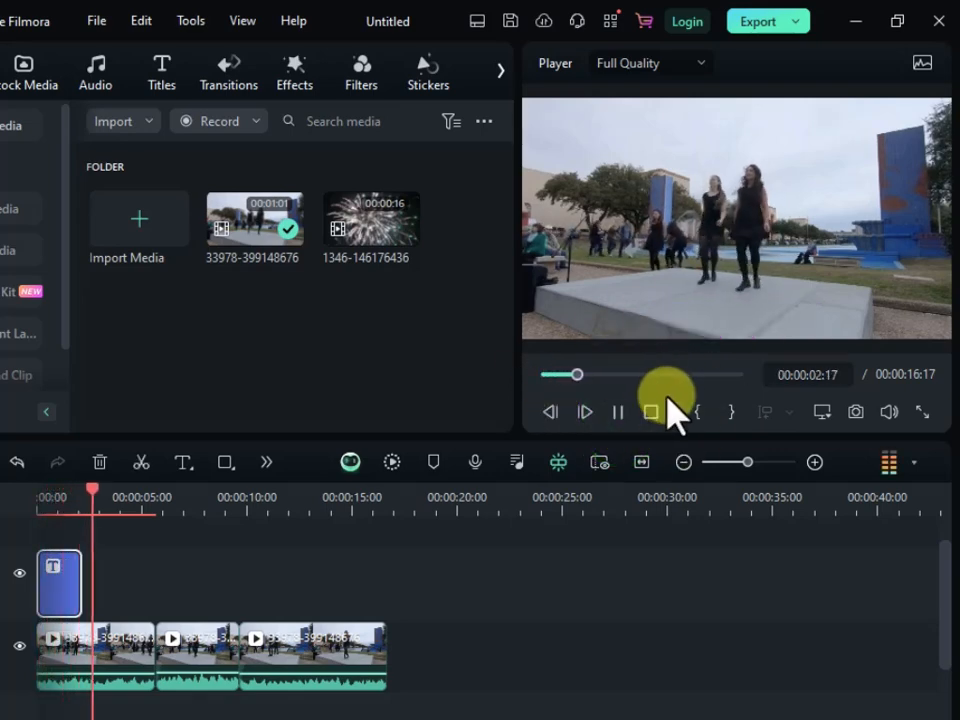
left_click(618, 412)
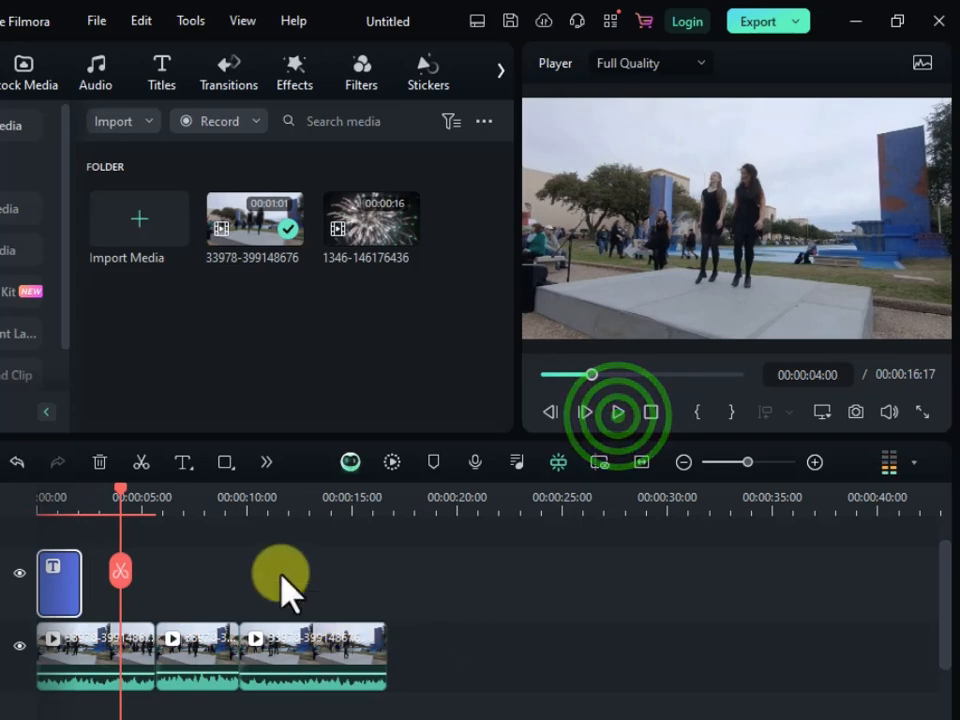